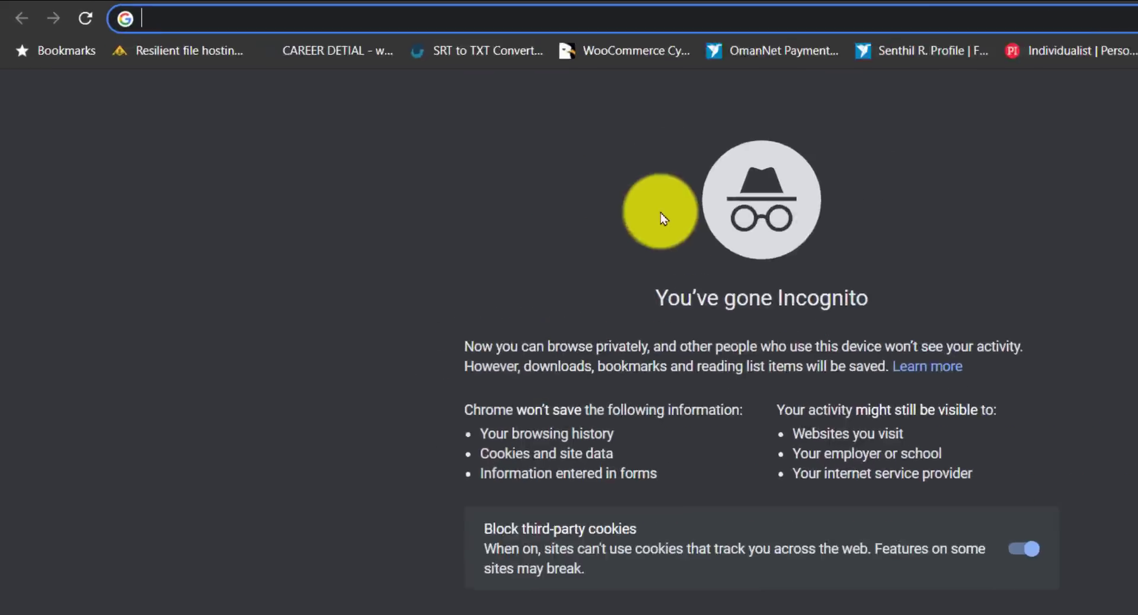
text(https://team.gdrive.vip/)
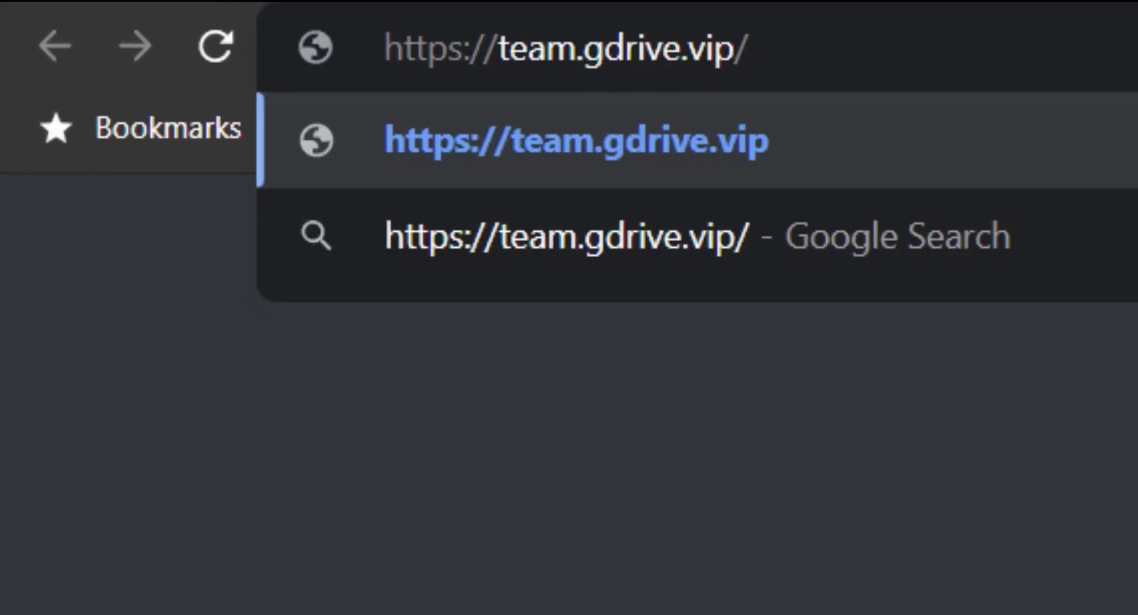
key(Return)
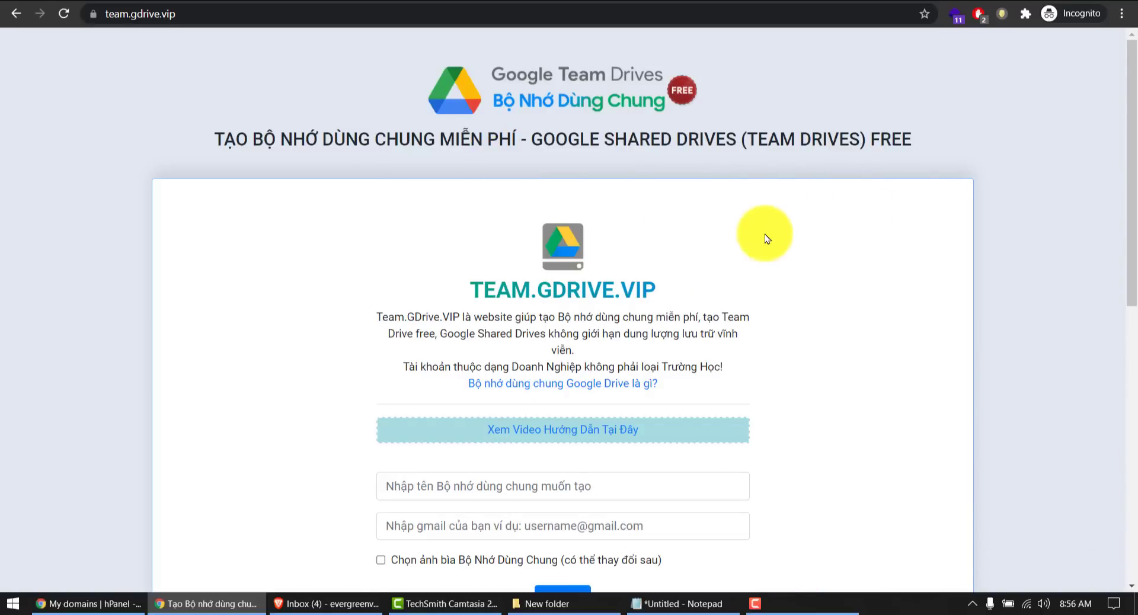
drag(1120, 112, 1087, 97)
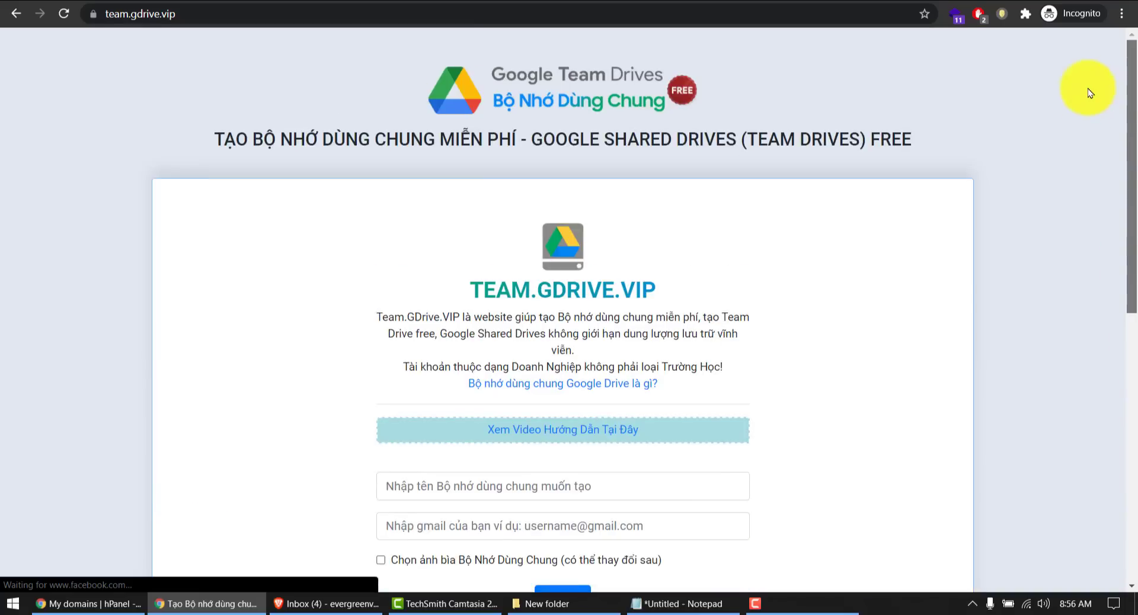
right_click(928, 89)
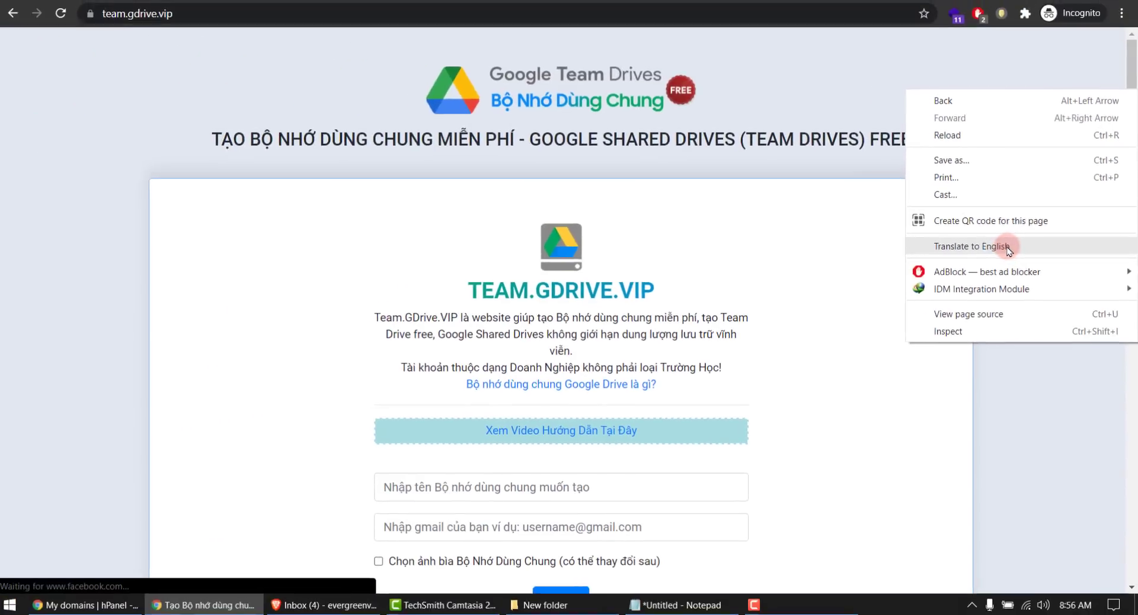
click(765, 396)
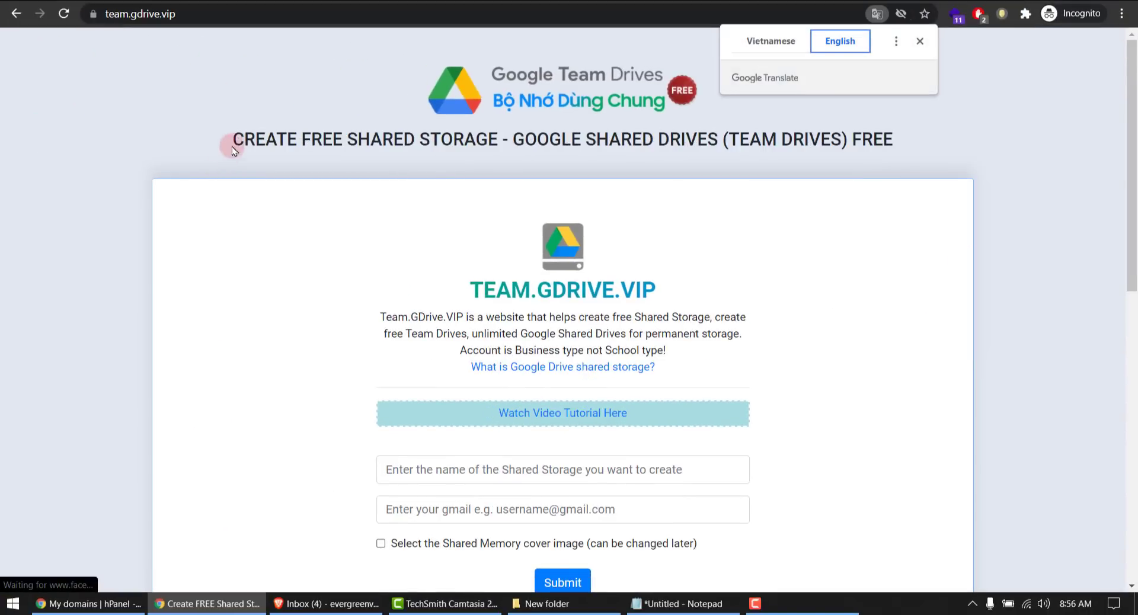
Enter mydrivefree as the name of the shared storage to create.
drag(269, 144, 508, 141)
click(561, 137)
scroll(854, 151, down, 1)
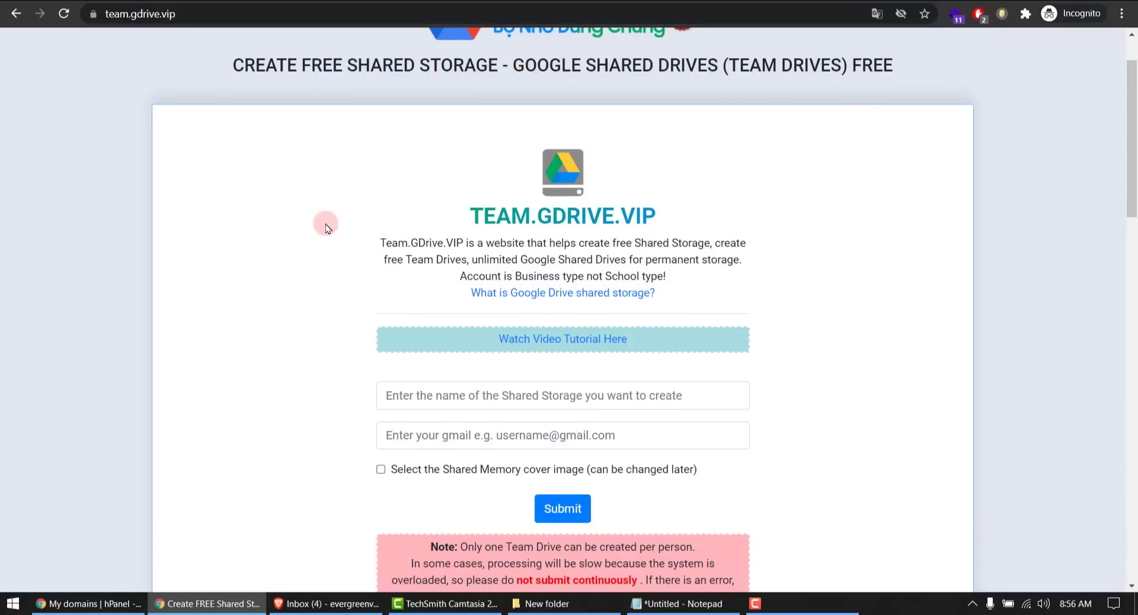
scroll(317, 214, down, 3)
scroll(299, 204, up, 2)
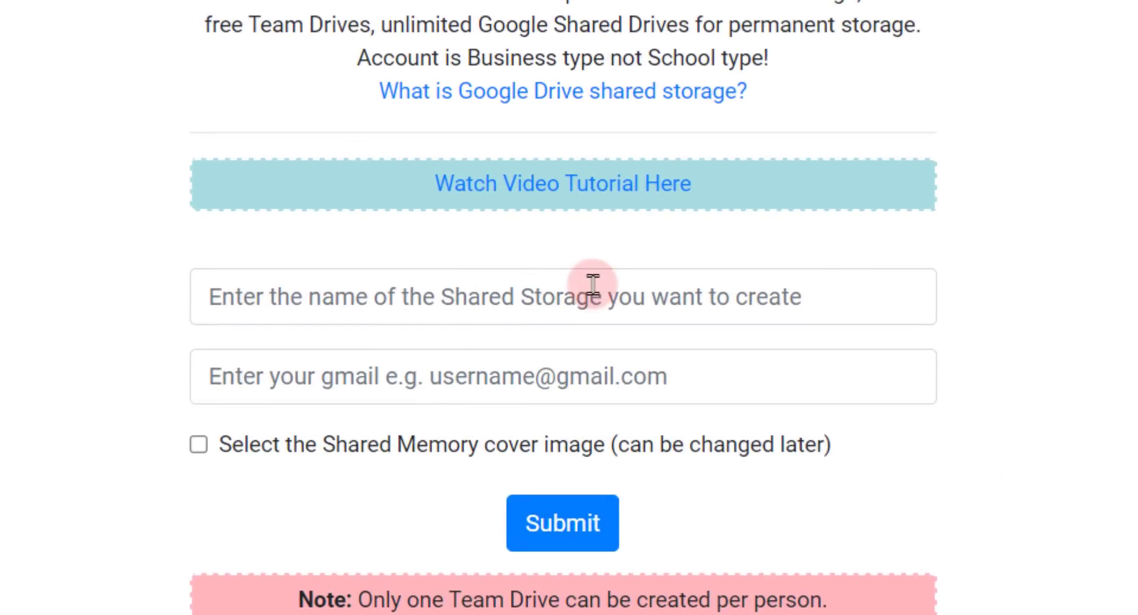
click(348, 295)
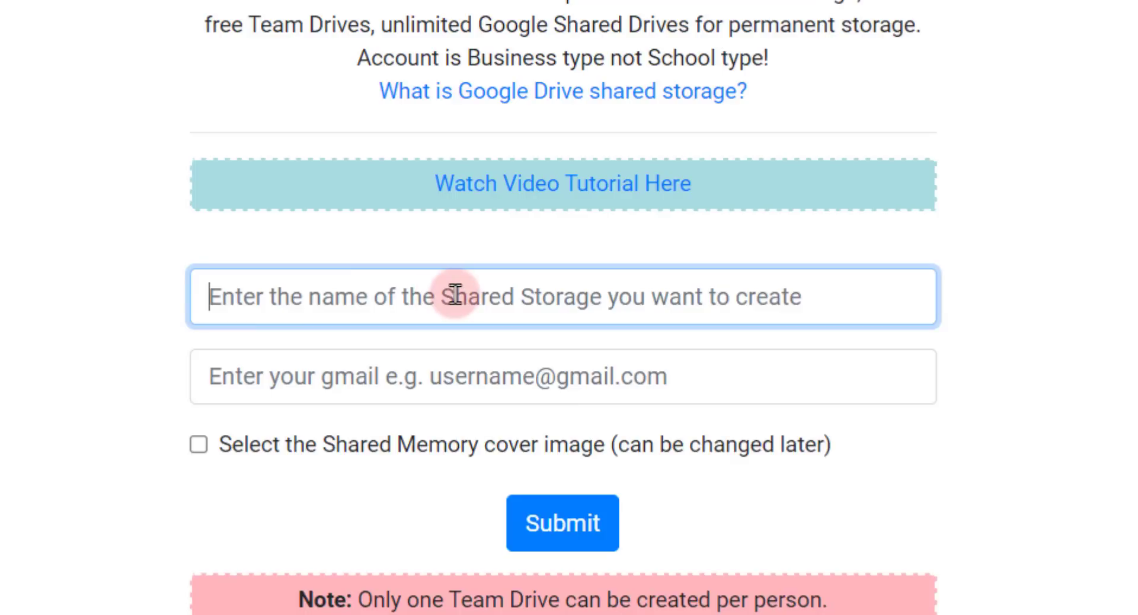
text(ydrive)
key(ctrl+a)
text(m)
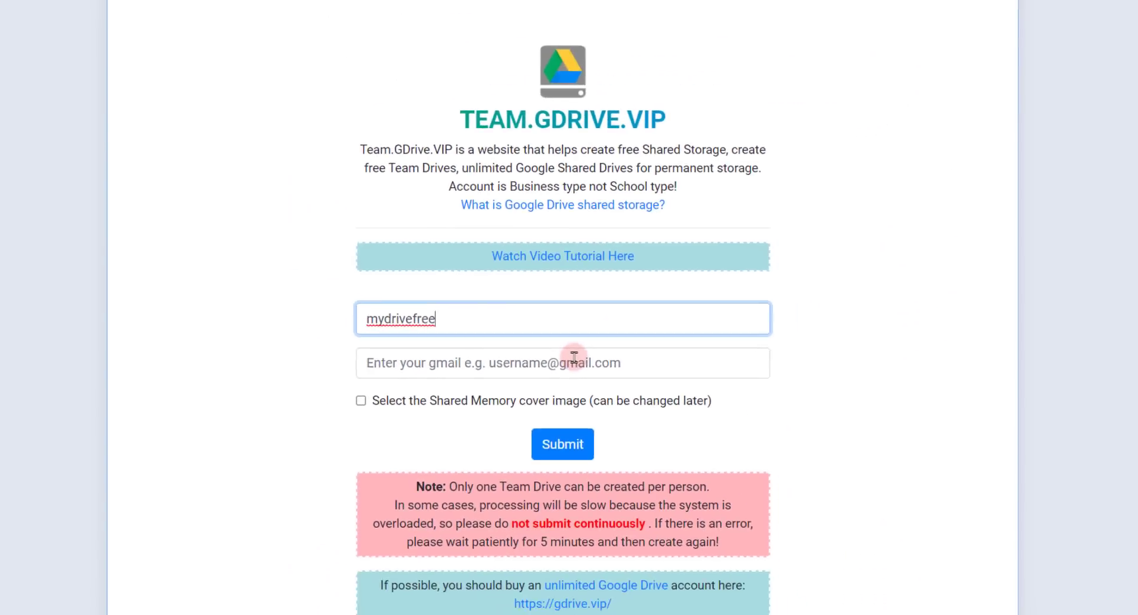
Switch to the Gmail inbox in Brave and copy the signed-in account's e-mail address from its account details.
click(687, 398)
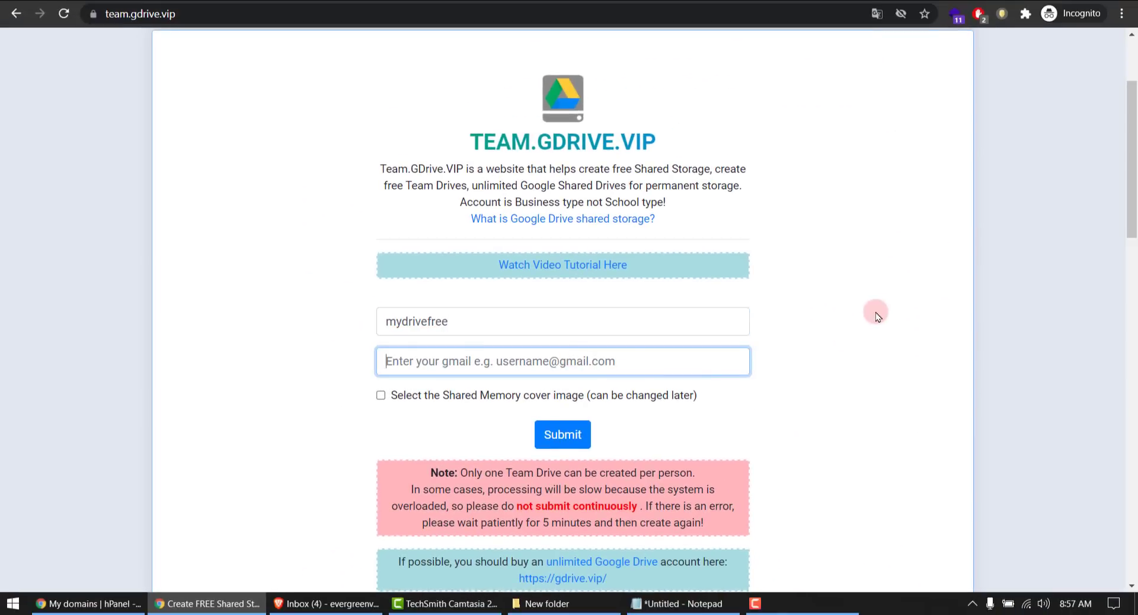
click(326, 603)
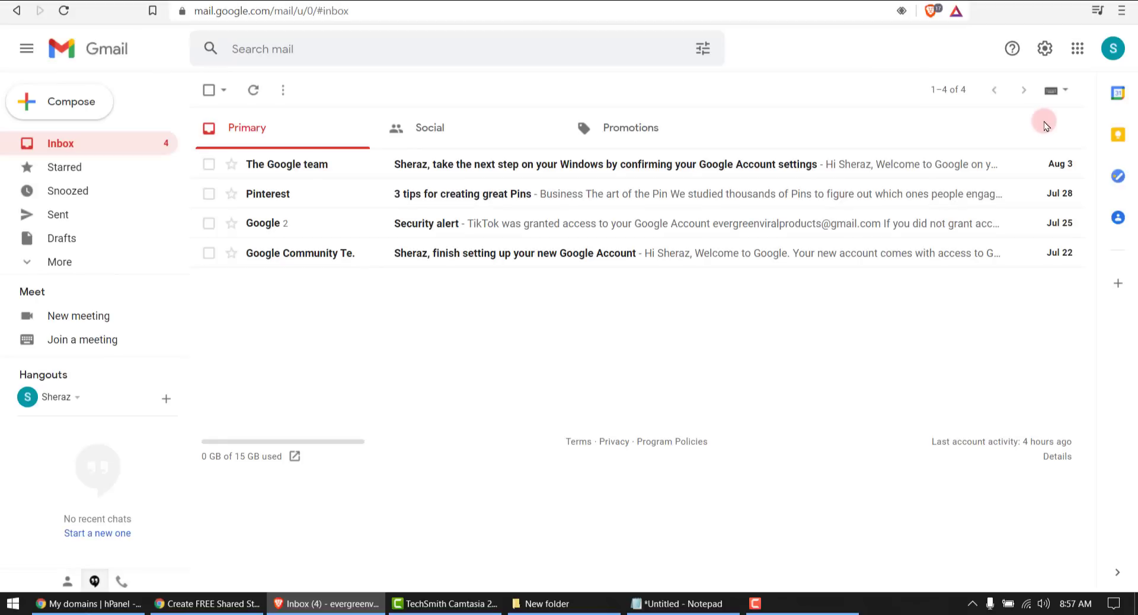
click(1113, 48)
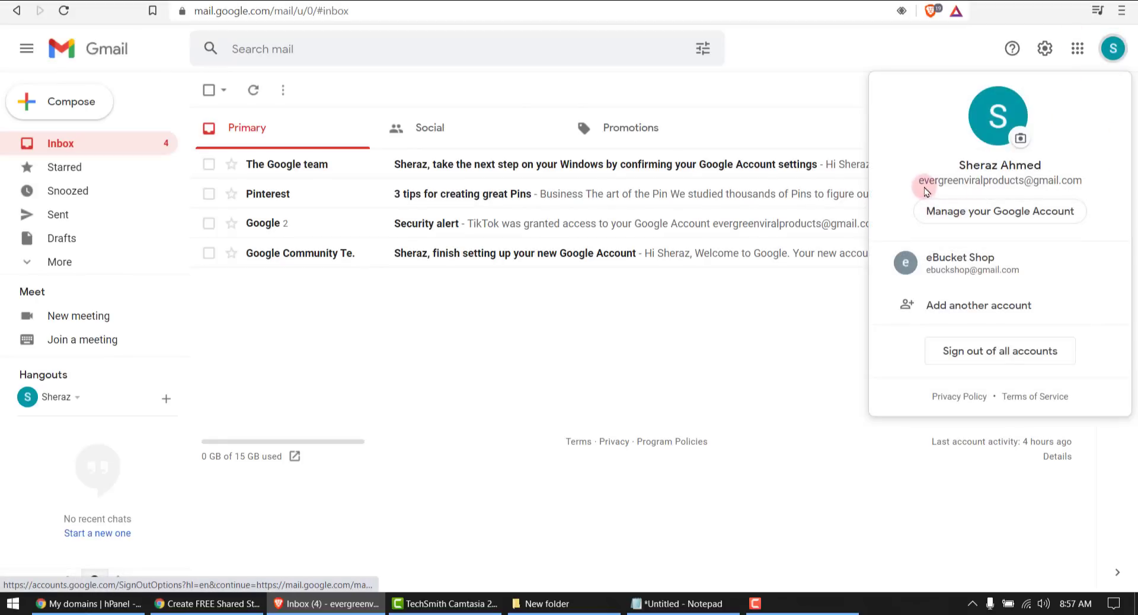
drag(922, 182, 1082, 181)
right_click(1080, 181)
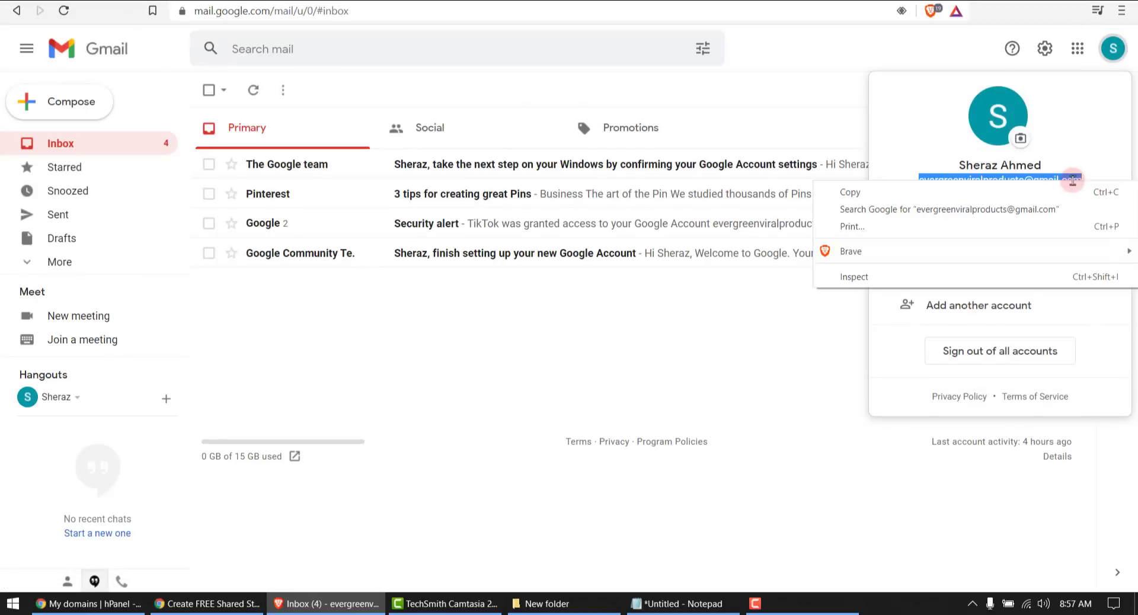
click(898, 192)
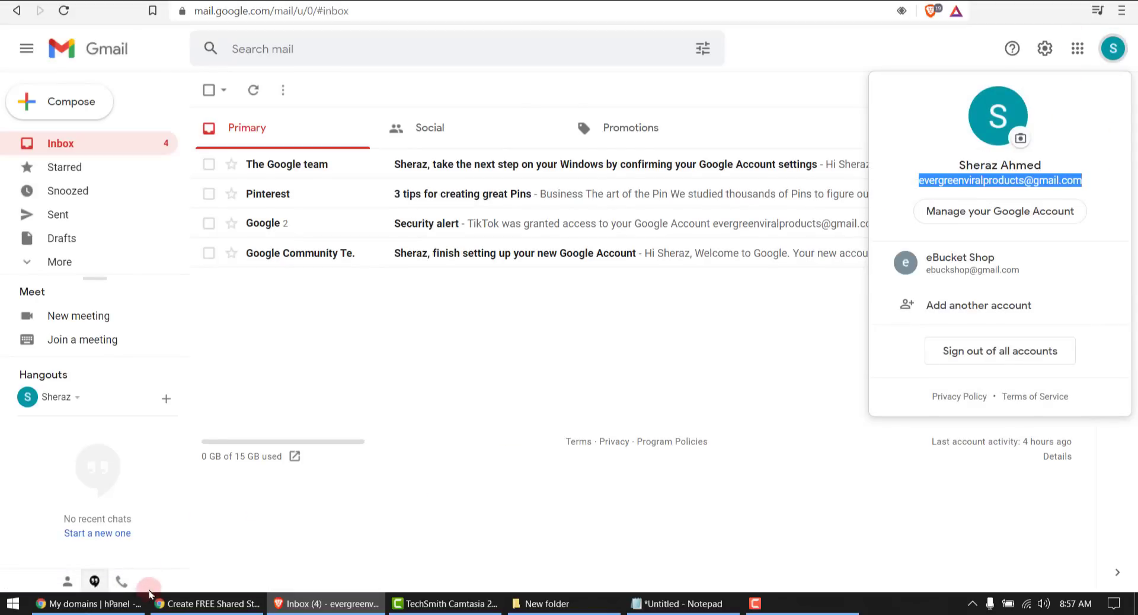
Back in the shared storage form, paste the copied e-mail into the Gmail field, submit the form and acknowledge the message.
click(175, 603)
right_click(439, 363)
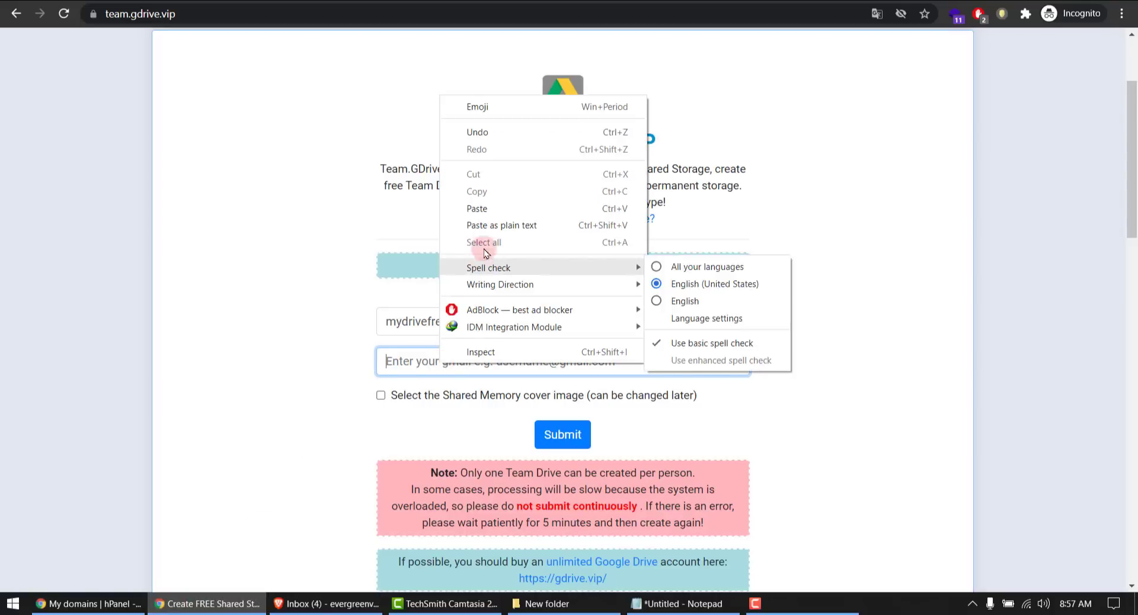
click(488, 215)
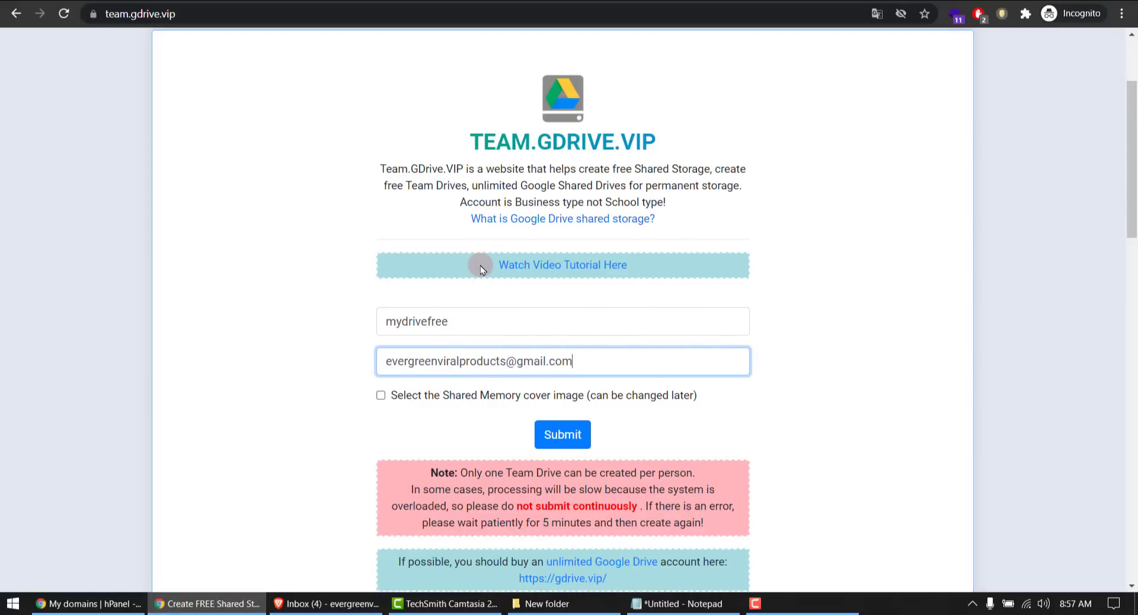
click(571, 437)
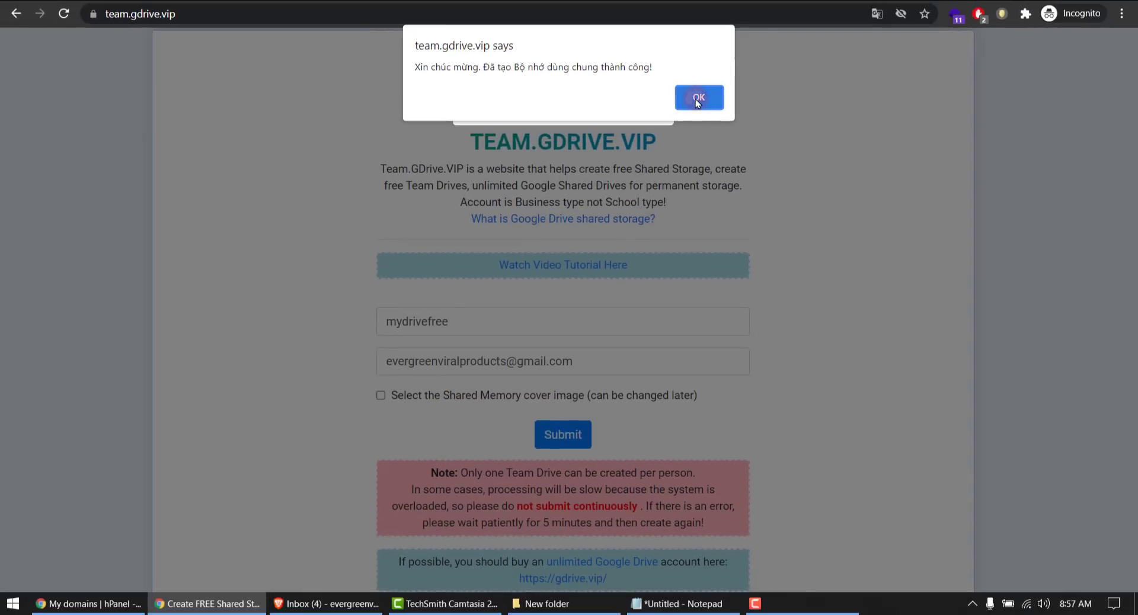
click(699, 98)
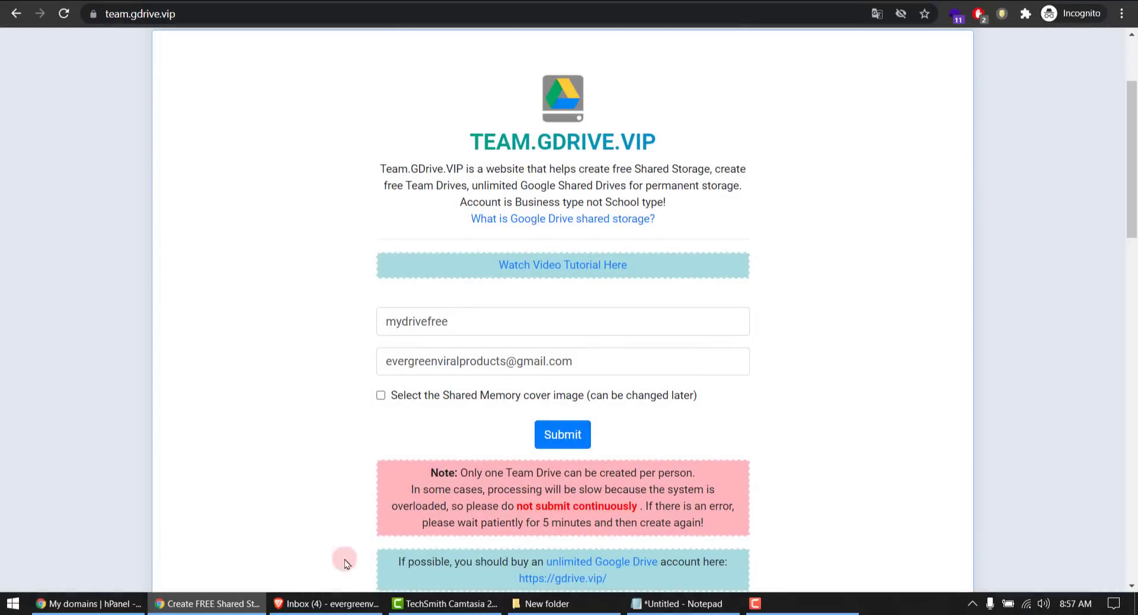
Return to Brave and open drive.google.com in a new tab.
click(326, 603)
click(735, 329)
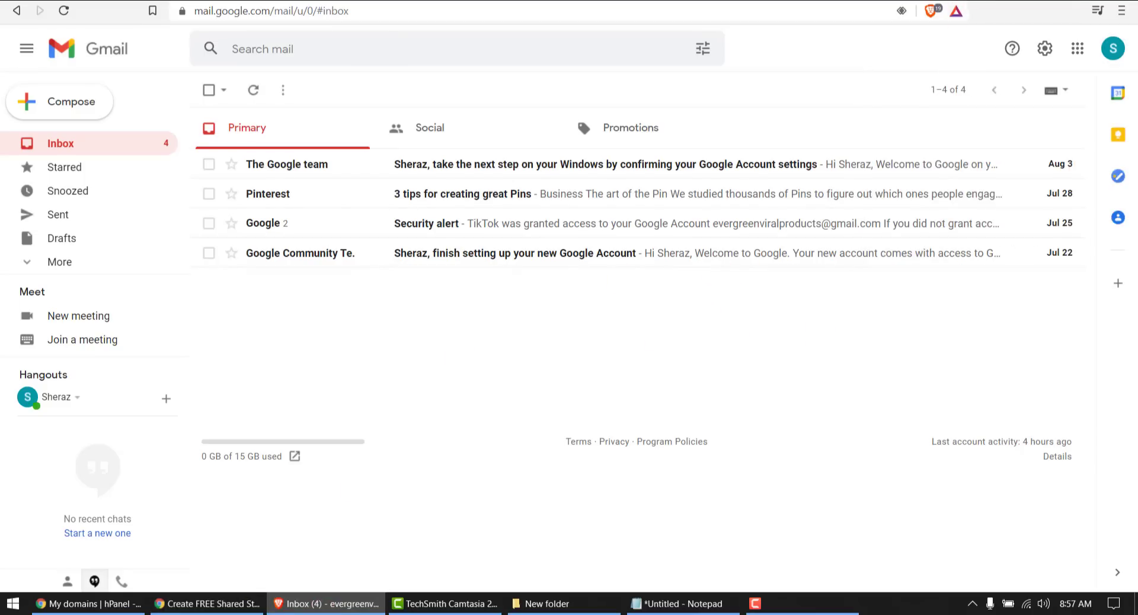
key(ctrl+t)
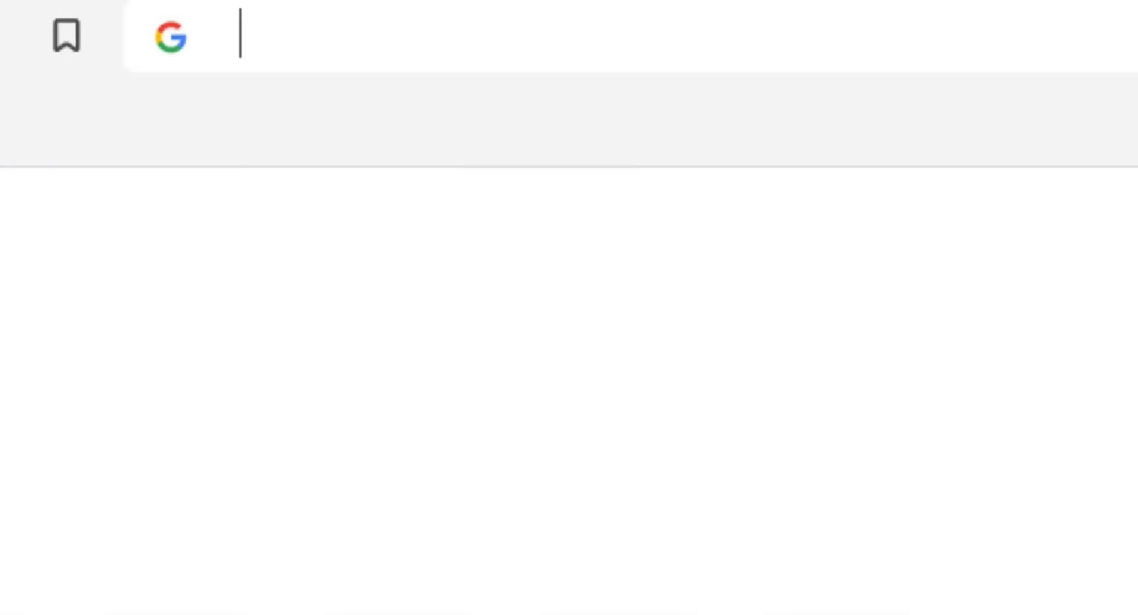
text(drive.gpp)
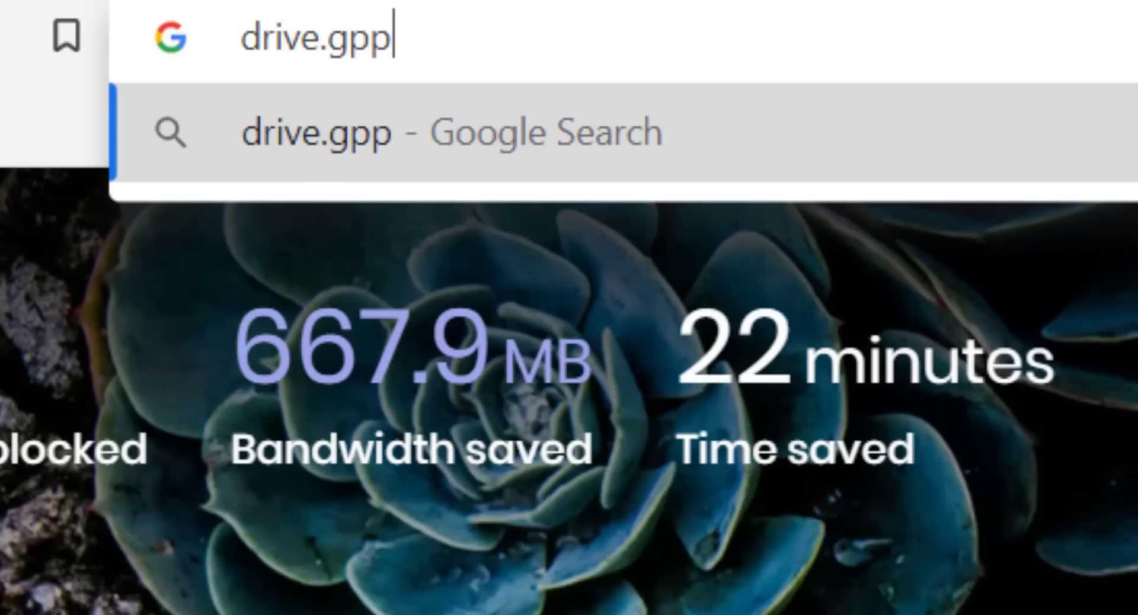
key(BackSpace)
text(oogle.co)
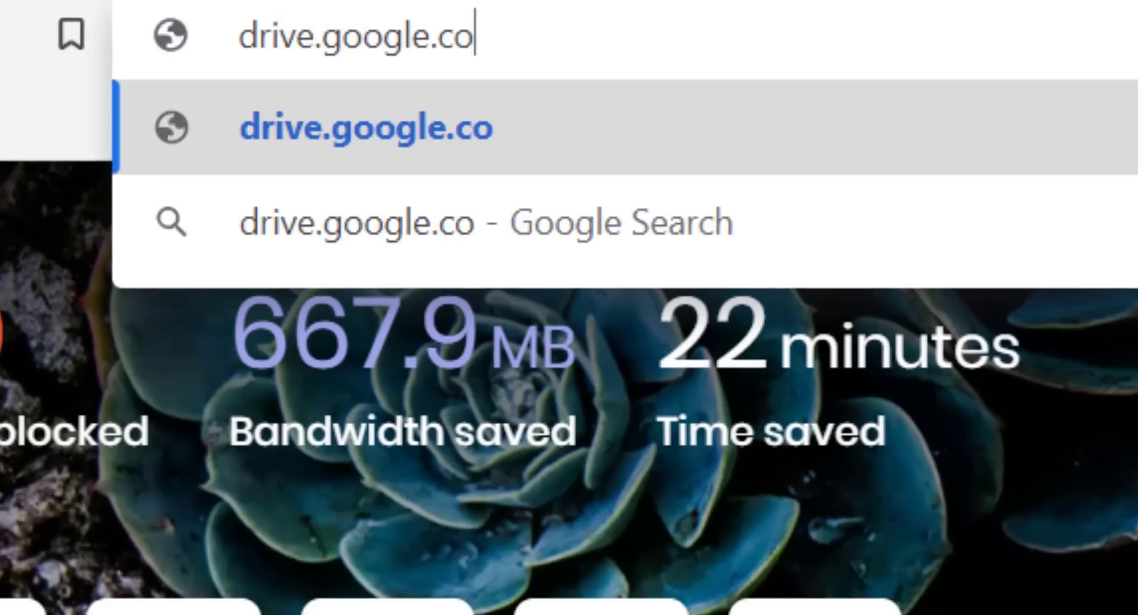
text(m)
key(Return)
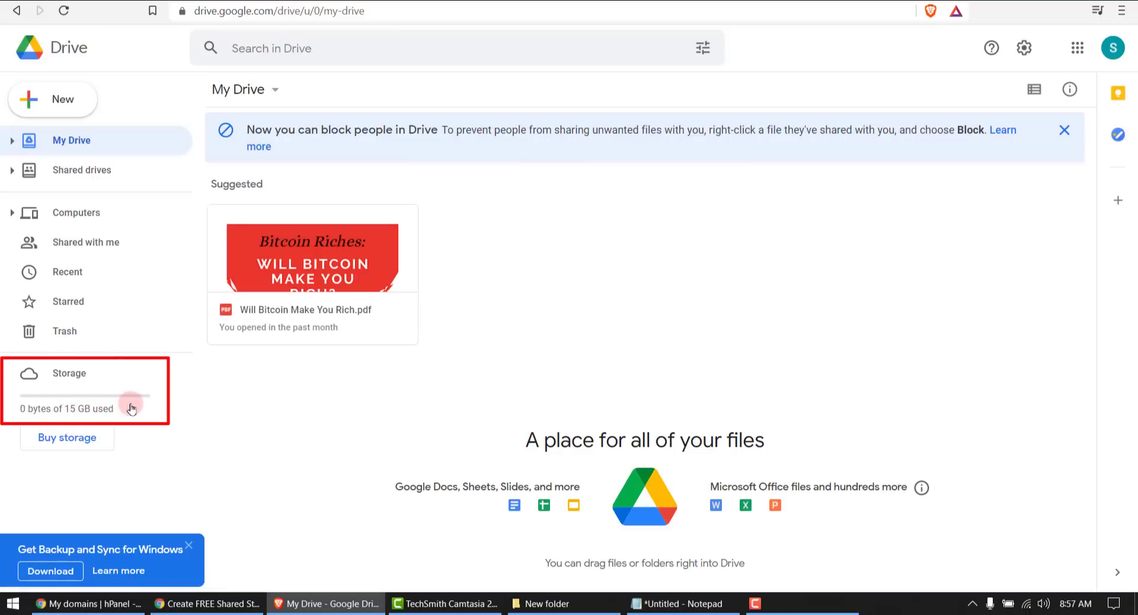
View the account's storage page, then expand the shared drives and open mydrivefree.
click(78, 403)
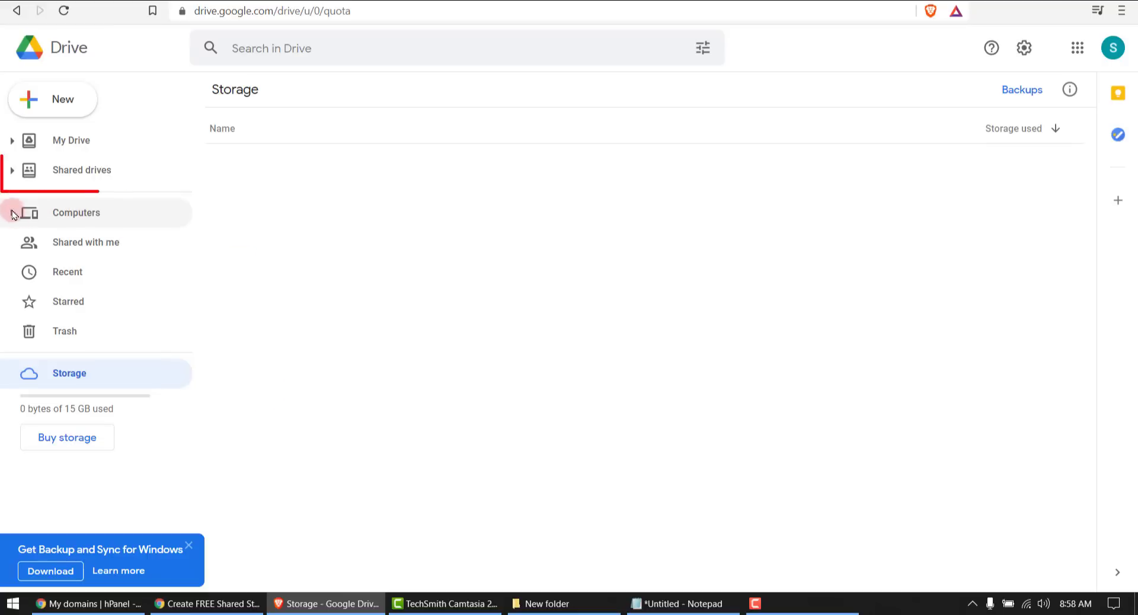
click(12, 171)
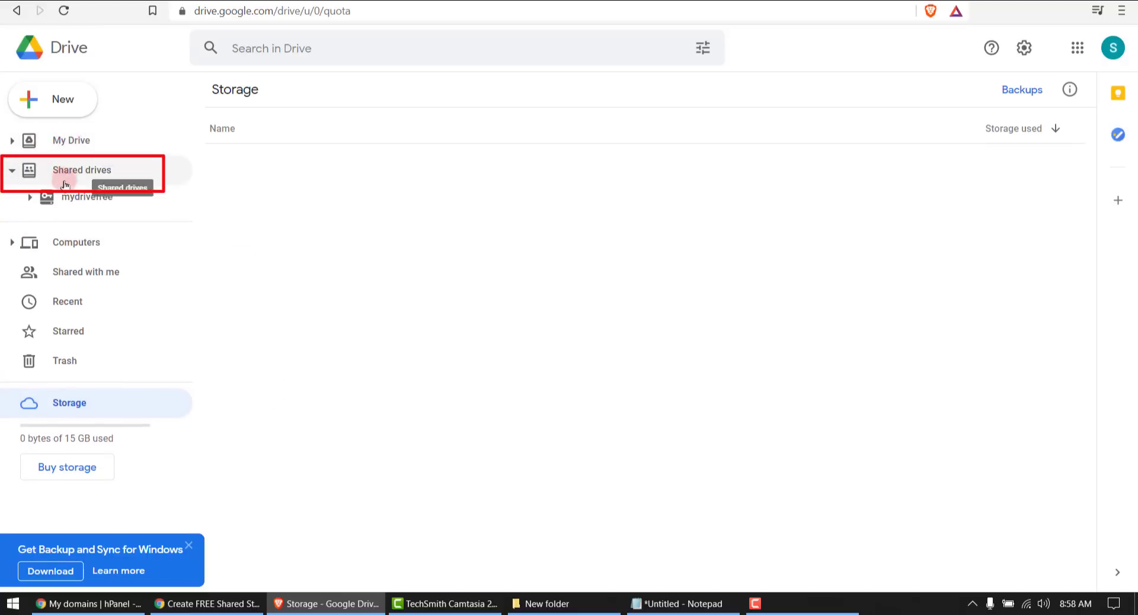
click(93, 201)
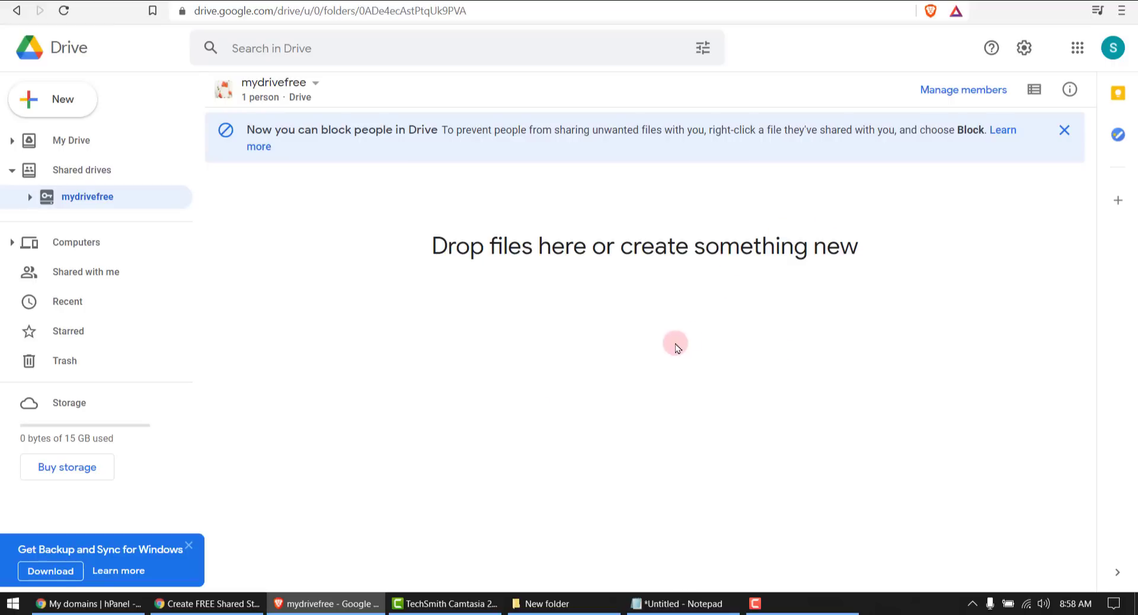
Review the shared storage form and its notes on the team.gdrive.vip page in Chrome.
click(200, 603)
click(200, 603)
click(200, 603)
scroll(1111, 372, down, 6)
scroll(1110, 372, up, 6)
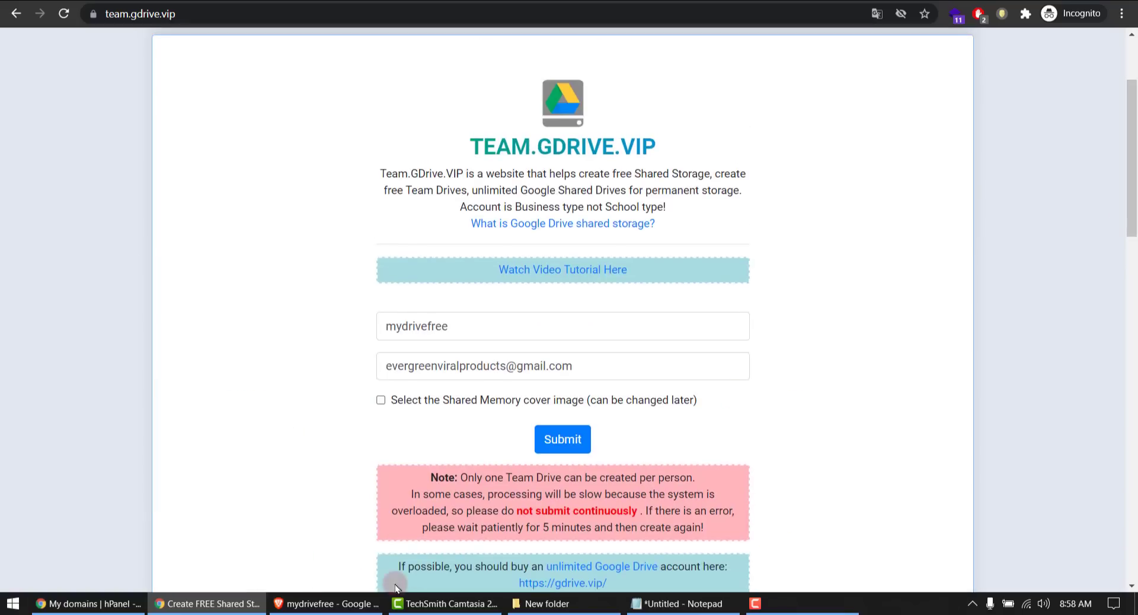
click(226, 605)
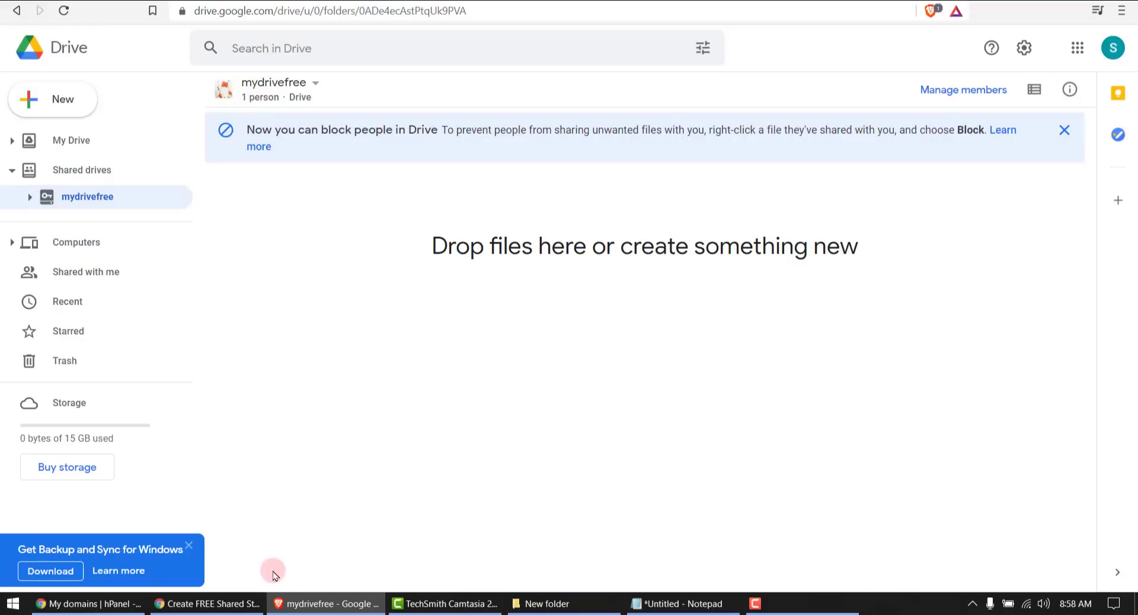
Search Google for winrar in a new Chrome tab and open the Download WinRAR page.
mouse_move(237, 604)
click(214, 531)
key(ctrl+t)
text(winrar)
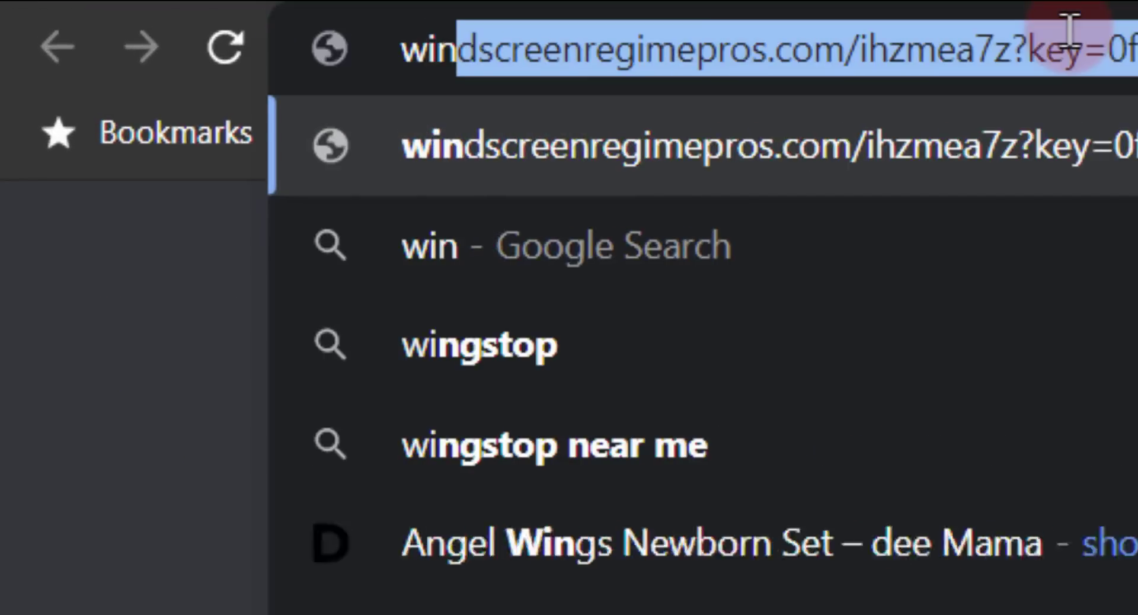
key(Return)
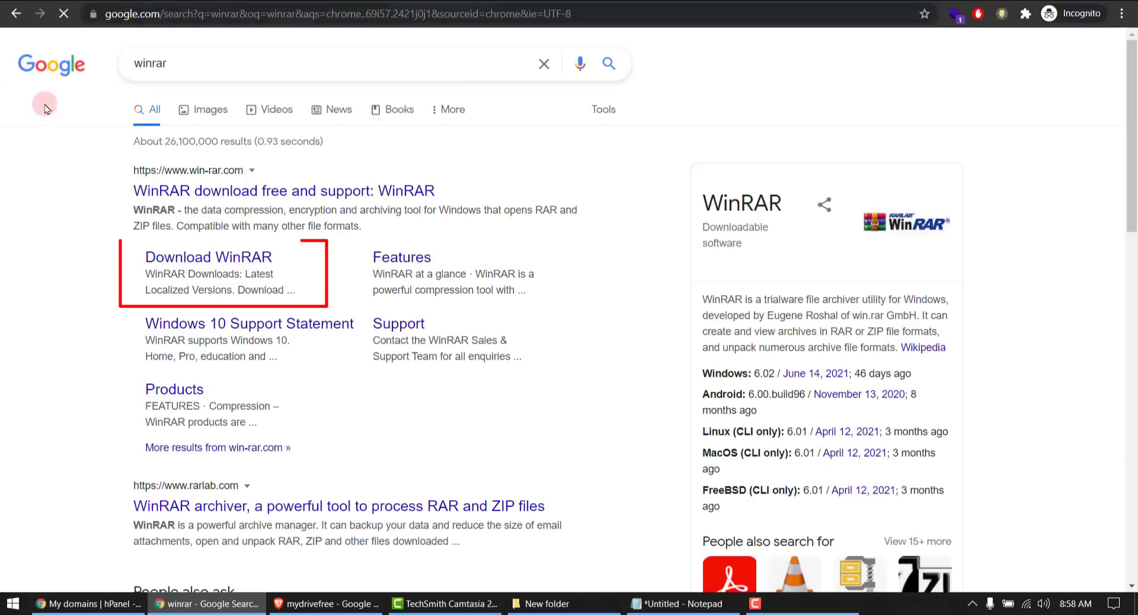
click(214, 261)
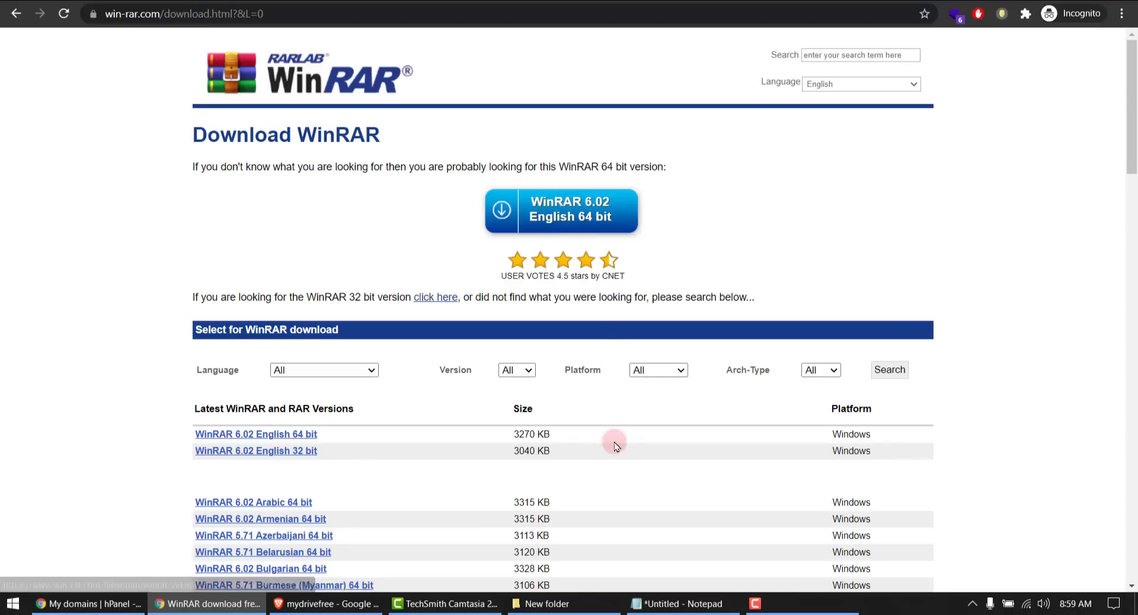
Switch to the New folder window in File Explorer and start a WinRAR archive of 23755.jpg in ZIP format.
click(547, 604)
right_click(502, 169)
click(254, 122)
right_click(242, 122)
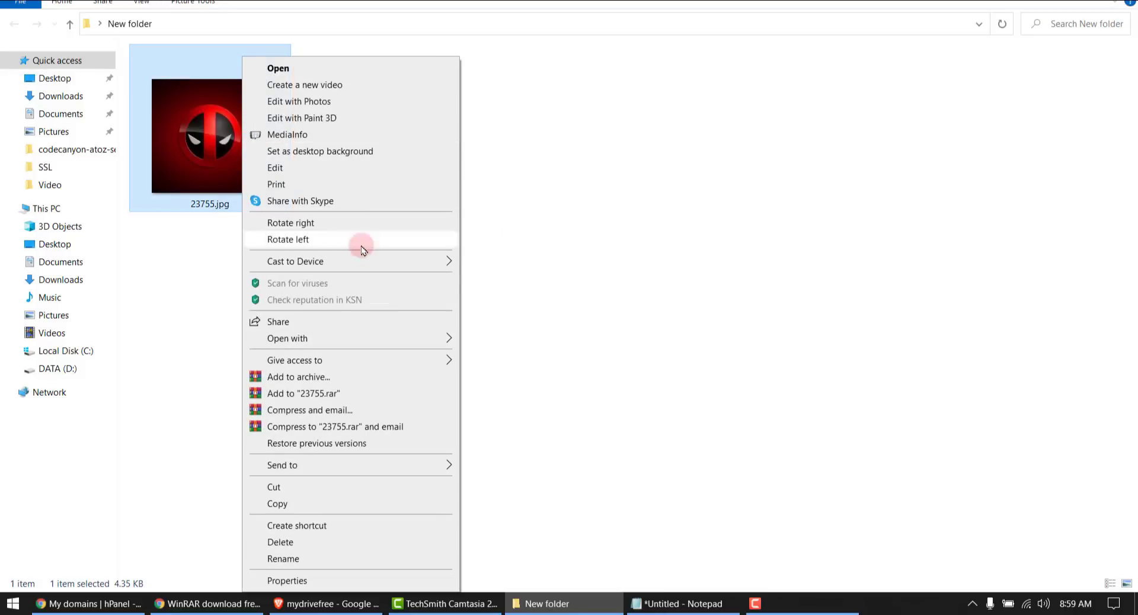
click(215, 291)
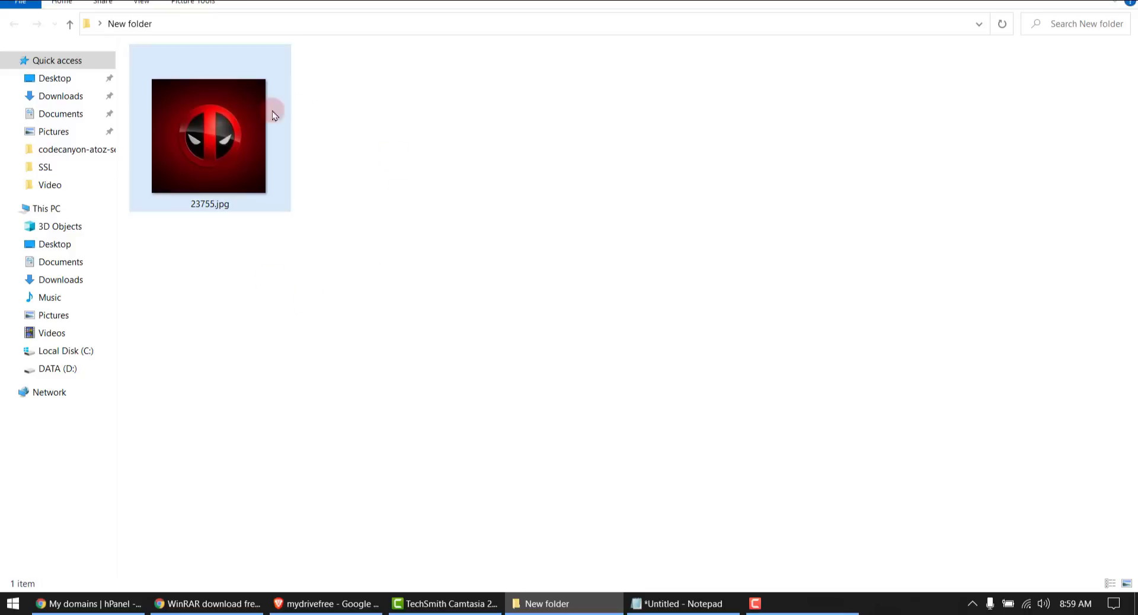
right_click(196, 127)
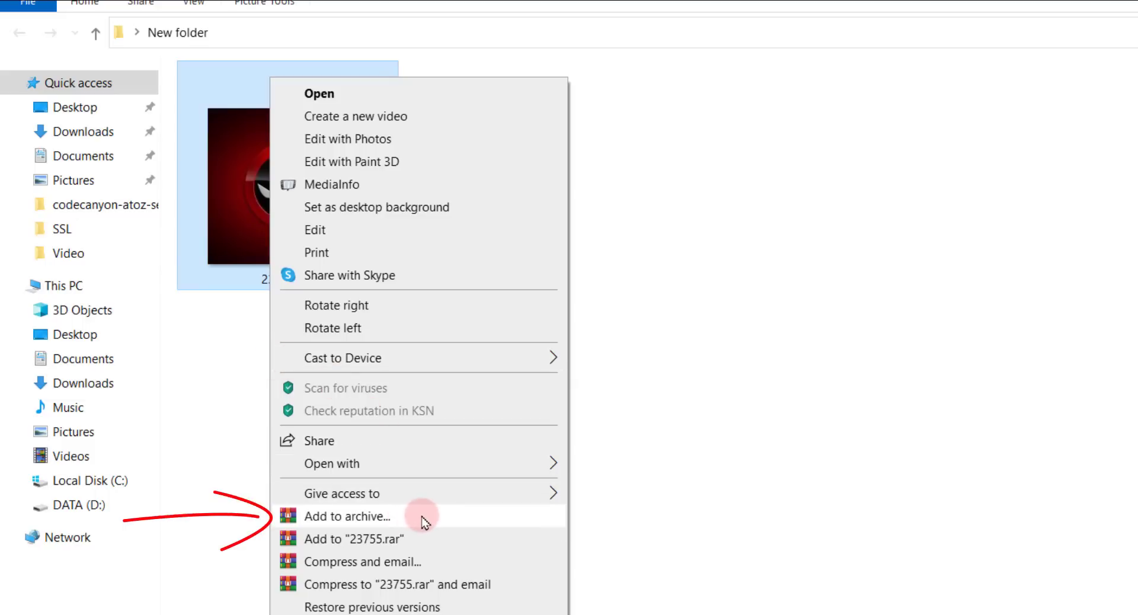
click(425, 521)
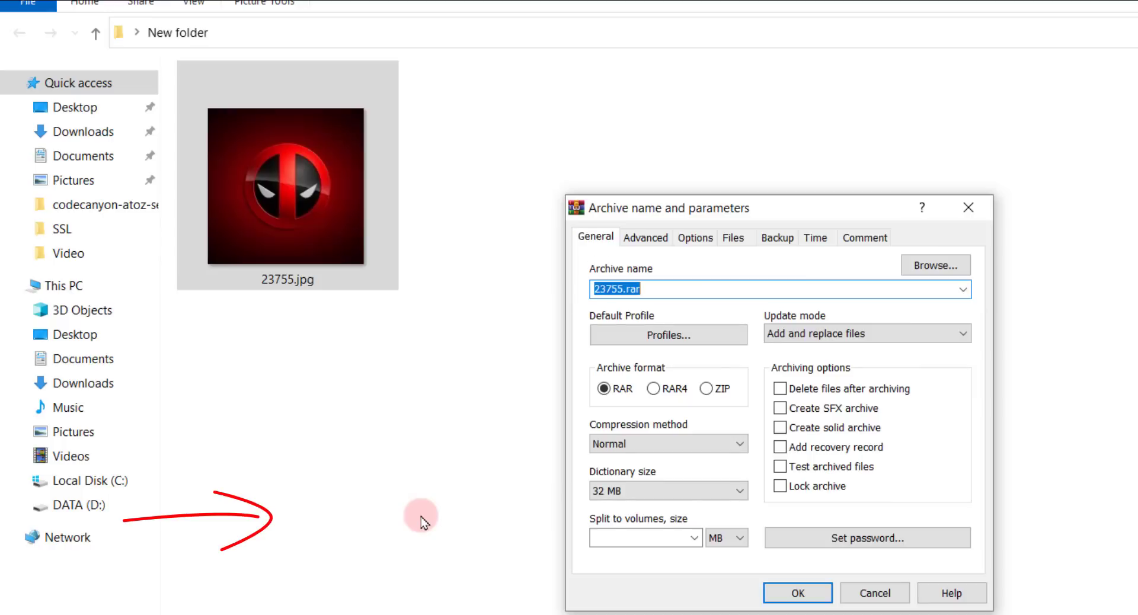
click(706, 389)
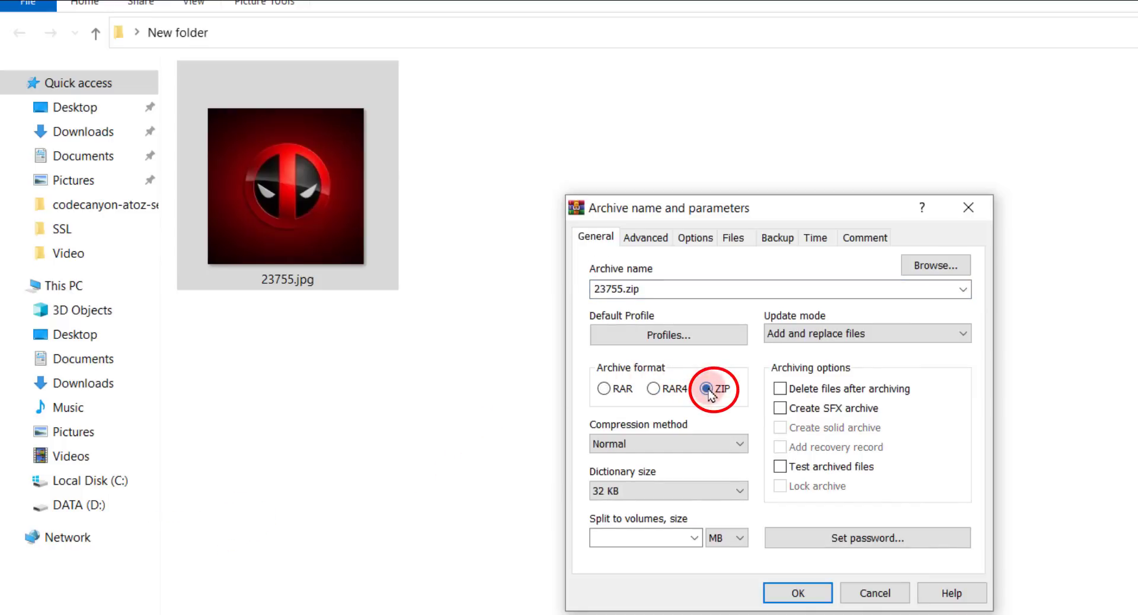
Enter the archive password with Show password enabled and create the protected ZIP archive.
click(917, 539)
click(717, 432)
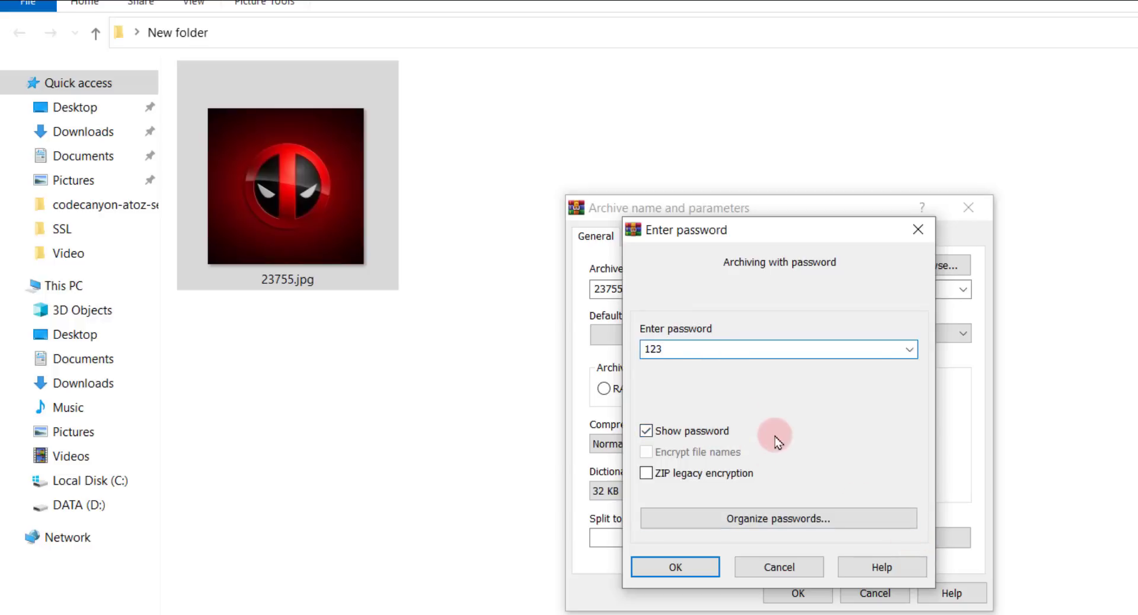
click(682, 570)
click(689, 511)
Open 23755.zip and try to view and extract 23755.jpg without giving the password, then close the archive.
click(387, 156)
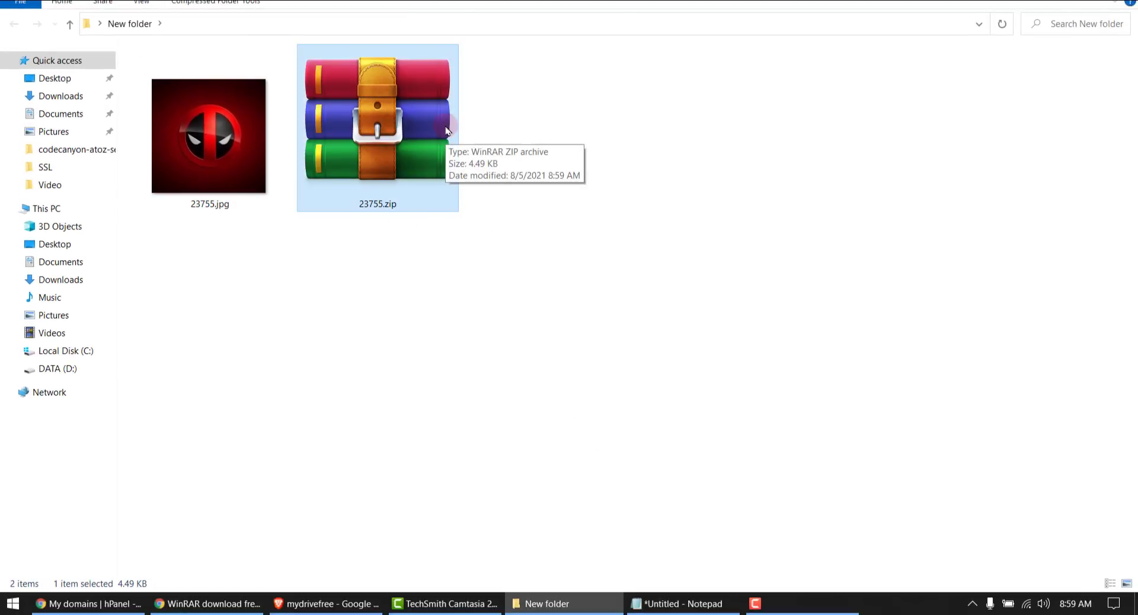
double_click(413, 137)
double_click(371, 234)
click(601, 437)
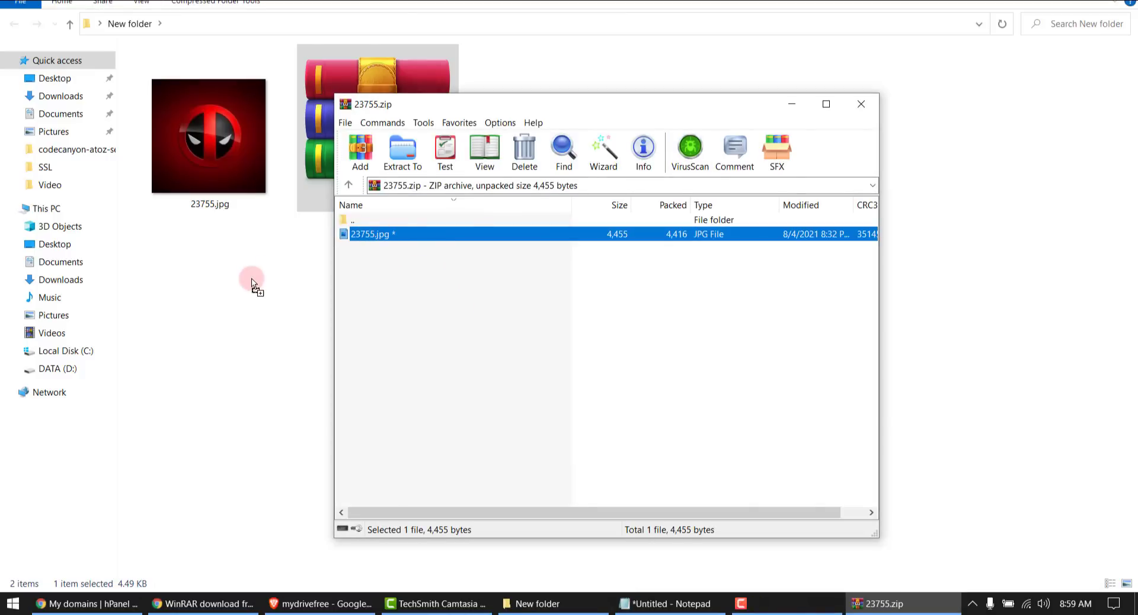
drag(252, 285, 250, 288)
click(601, 436)
click(861, 104)
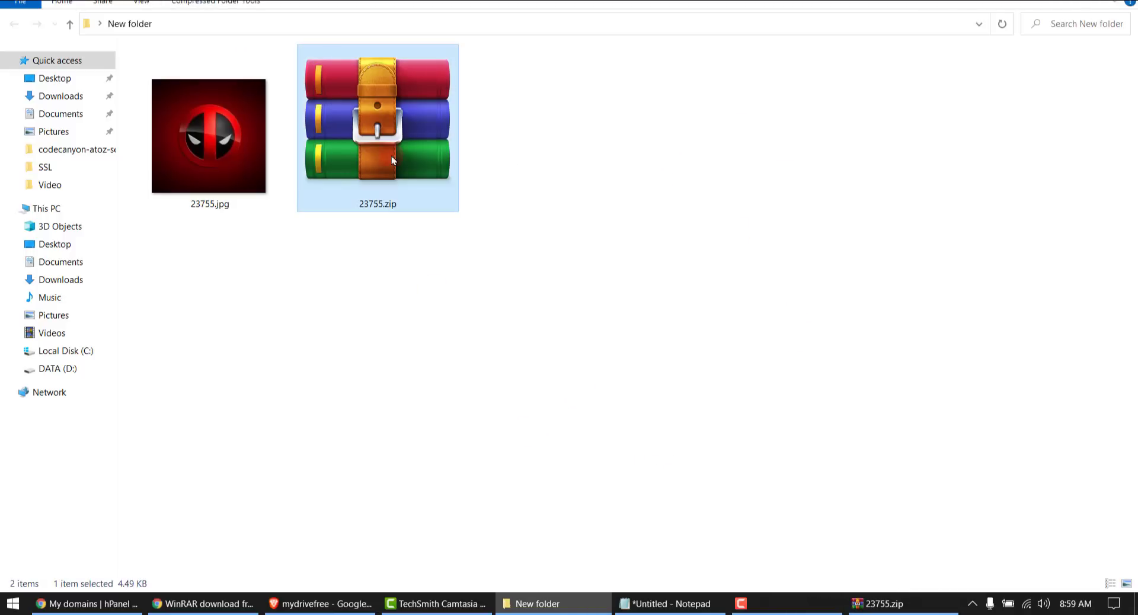
Upload 23755.zip from the New folder window to the mydrivefree shared drive in Brave.
click(220, 143)
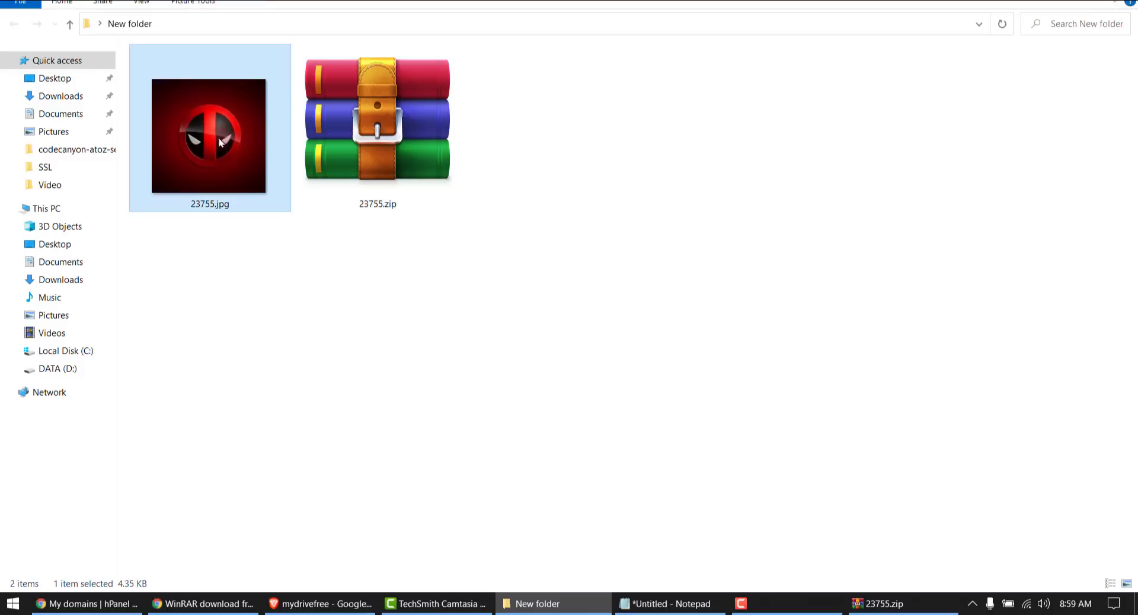
click(401, 156)
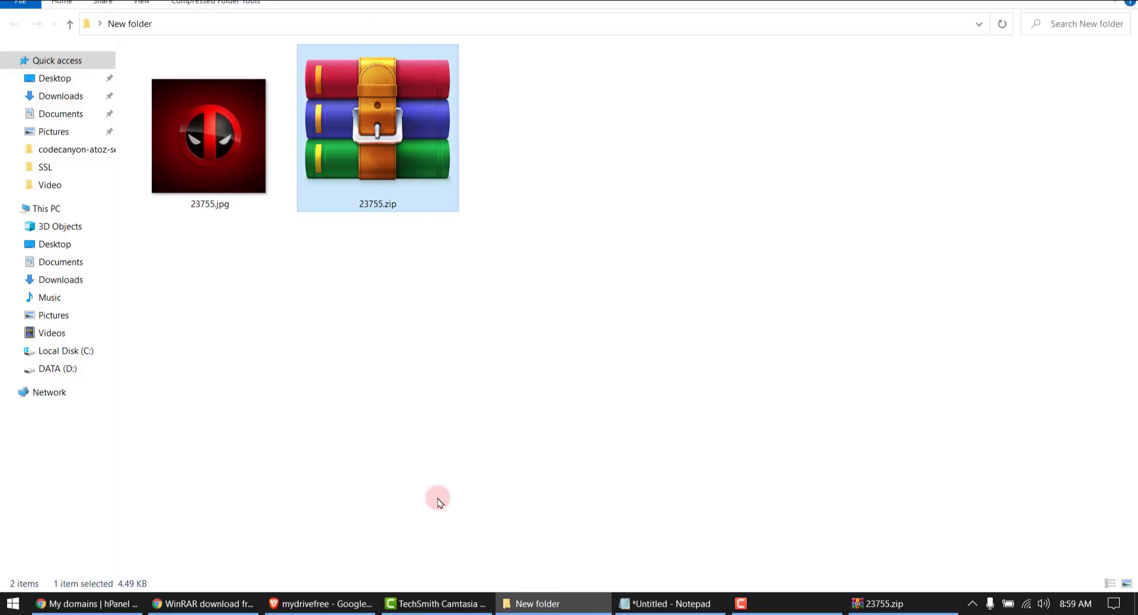
click(327, 603)
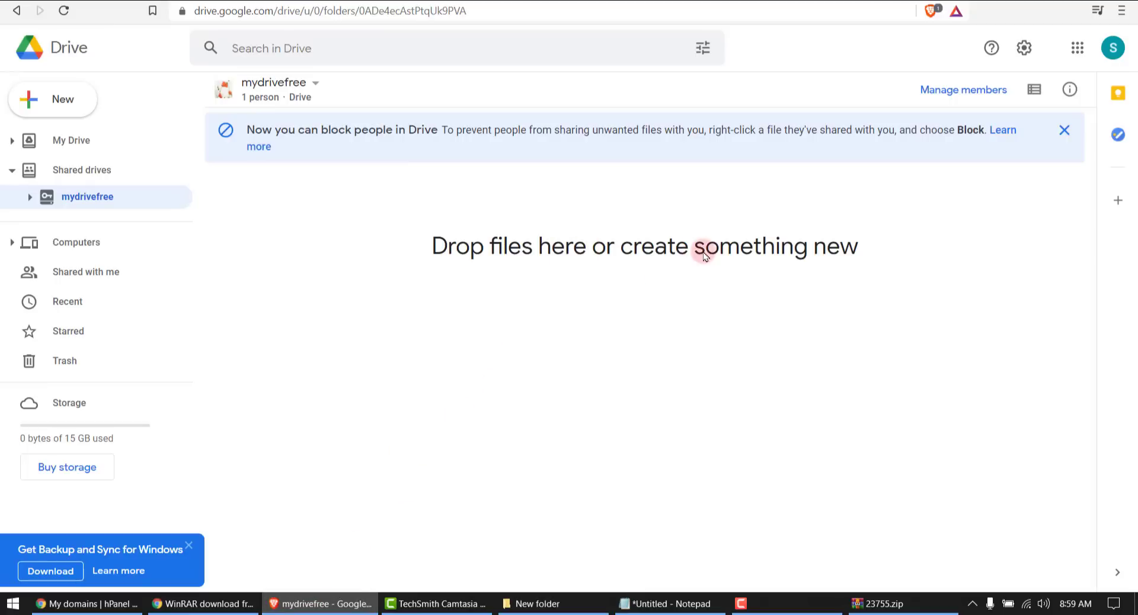
click(533, 604)
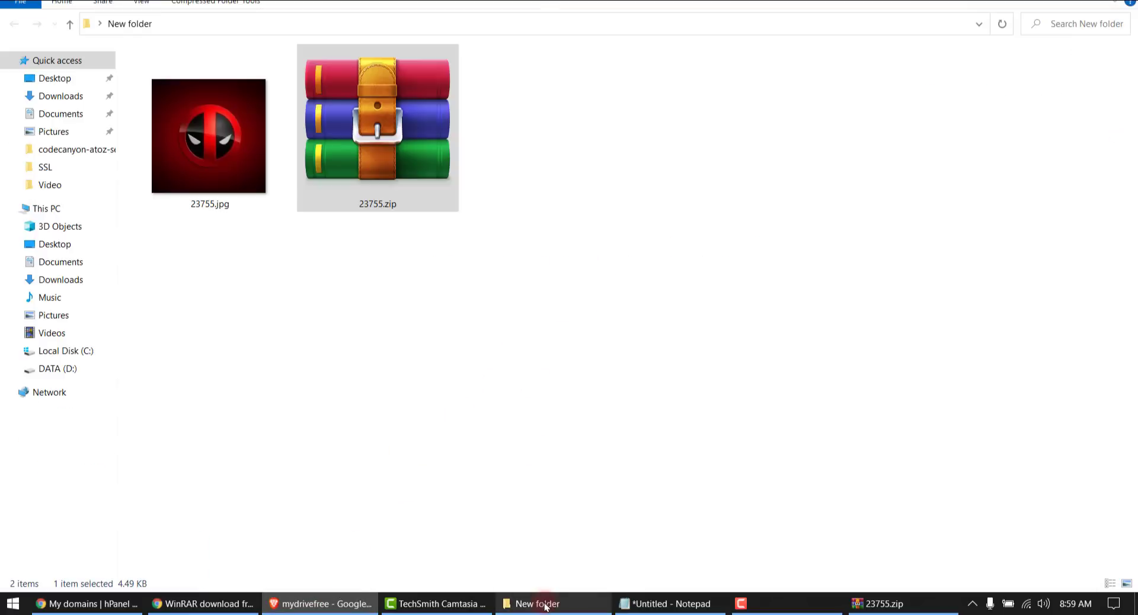
drag(408, 121, 510, 270)
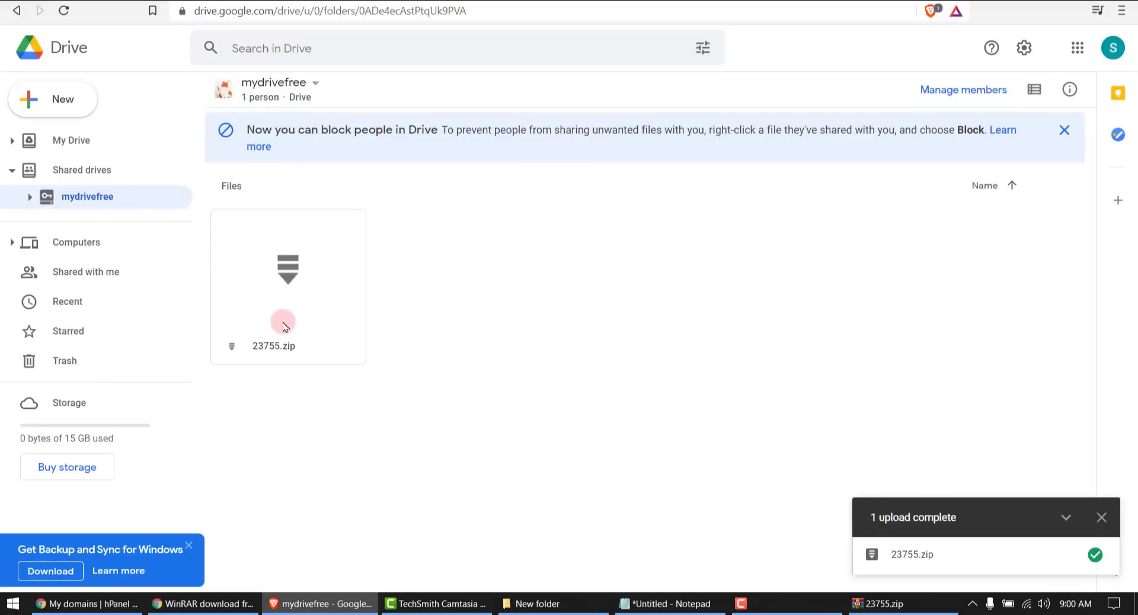
Preview the uploaded 23755.zip and open its sharing settings, cancelling the download's save dialog.
click(283, 323)
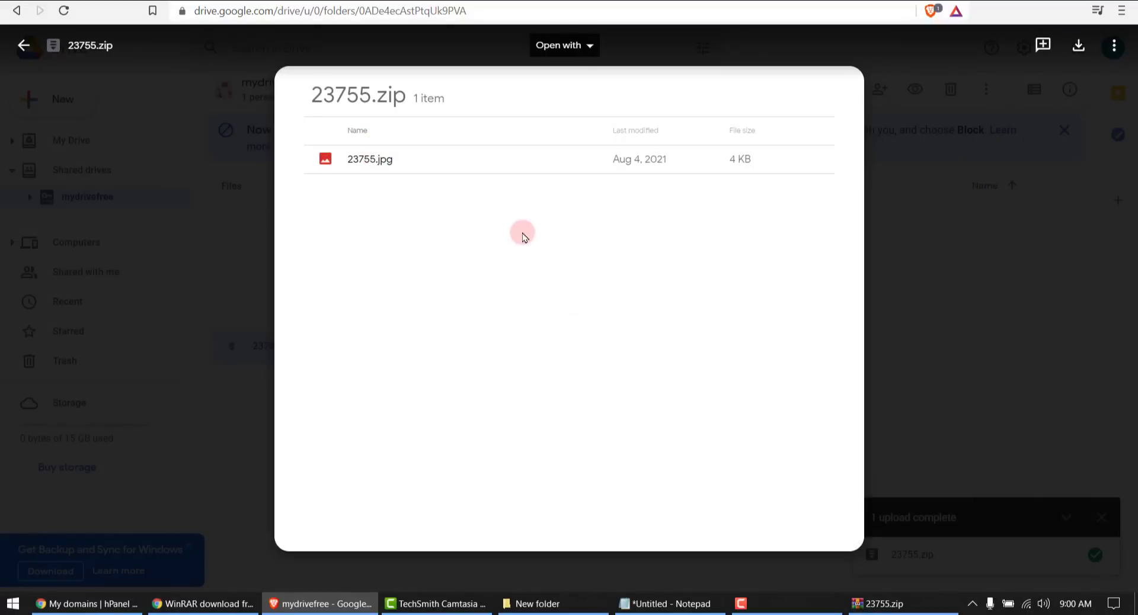
click(1078, 47)
click(1114, 46)
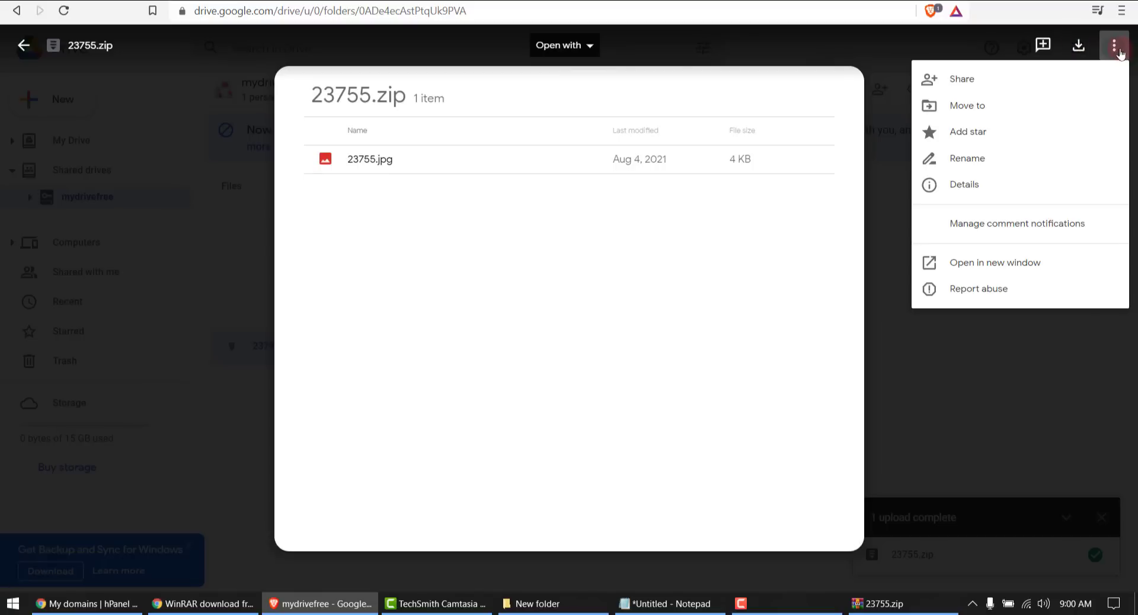
click(999, 95)
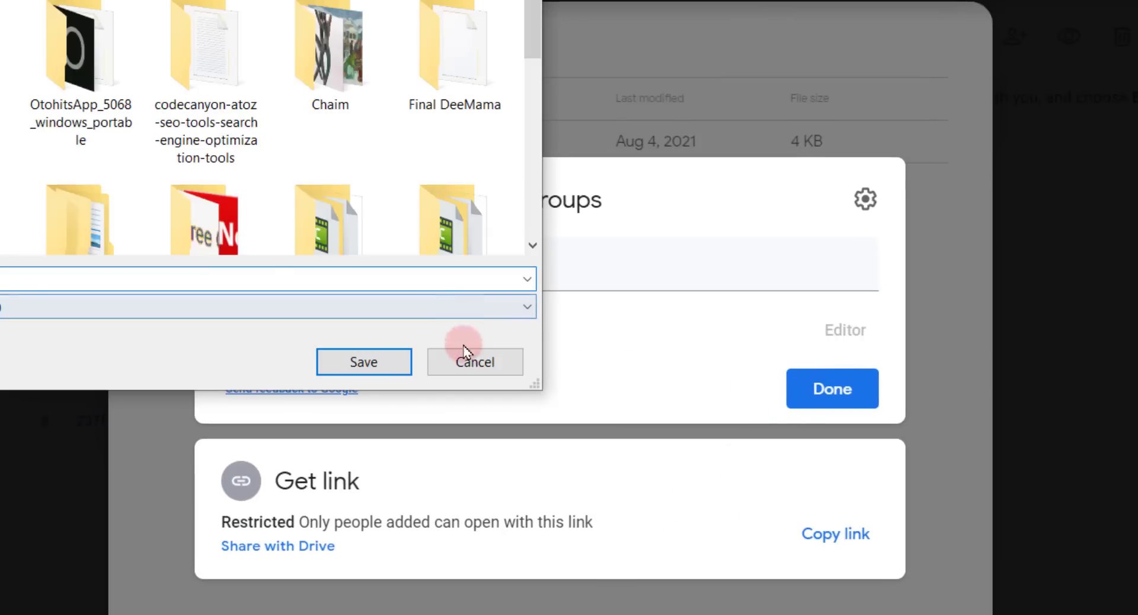
click(463, 358)
Copy the sharing link of 23755.zip, dismiss the link sharing tip, and return to the mydrivefree file list.
click(851, 536)
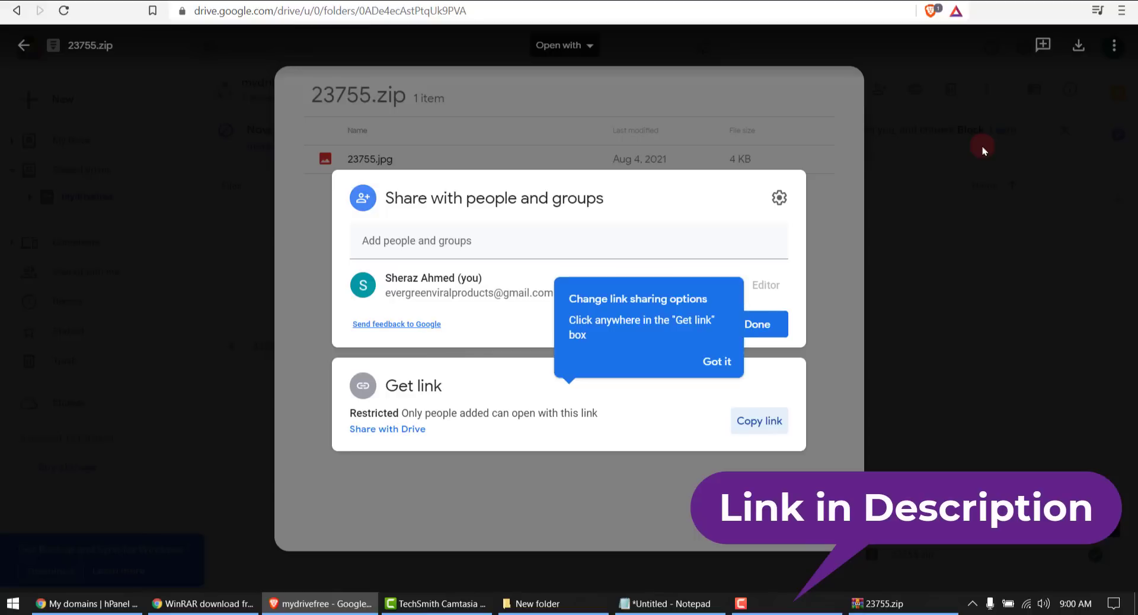
click(733, 358)
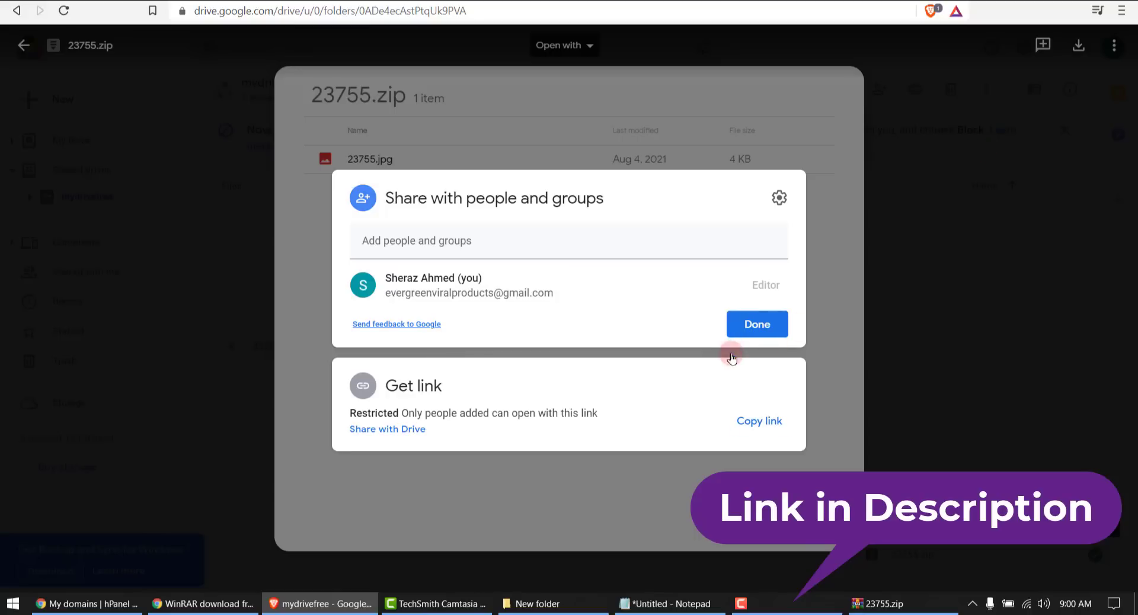
click(987, 213)
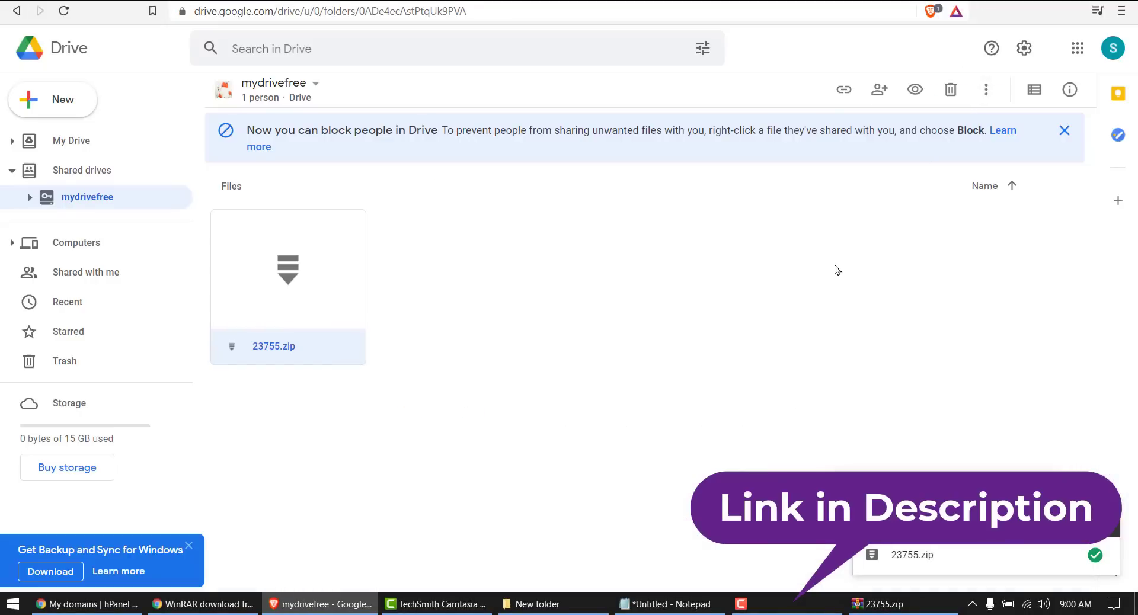
click(837, 270)
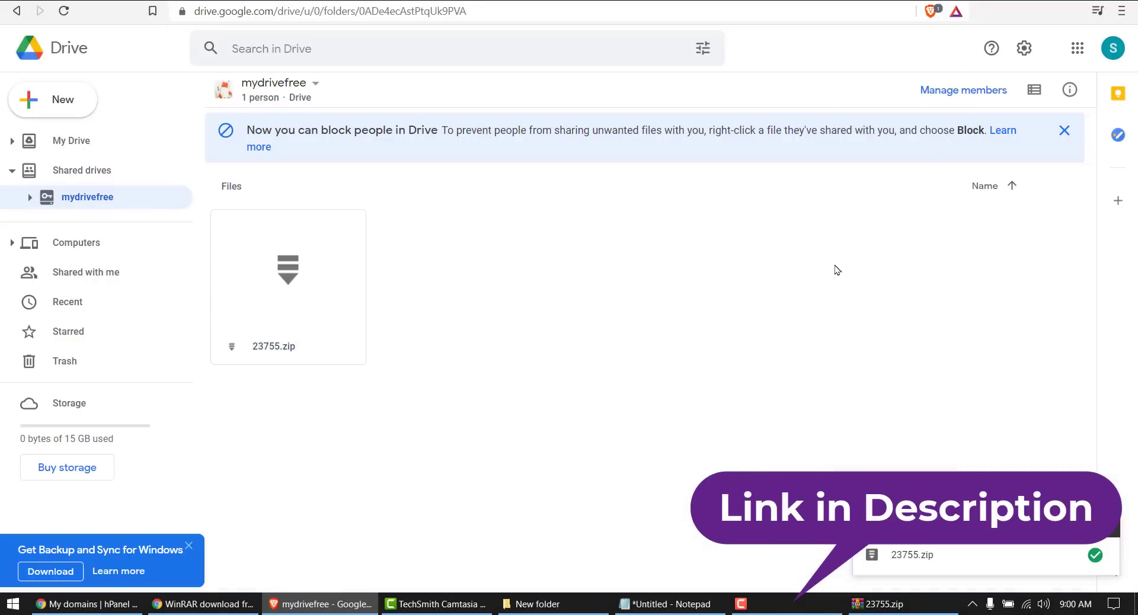